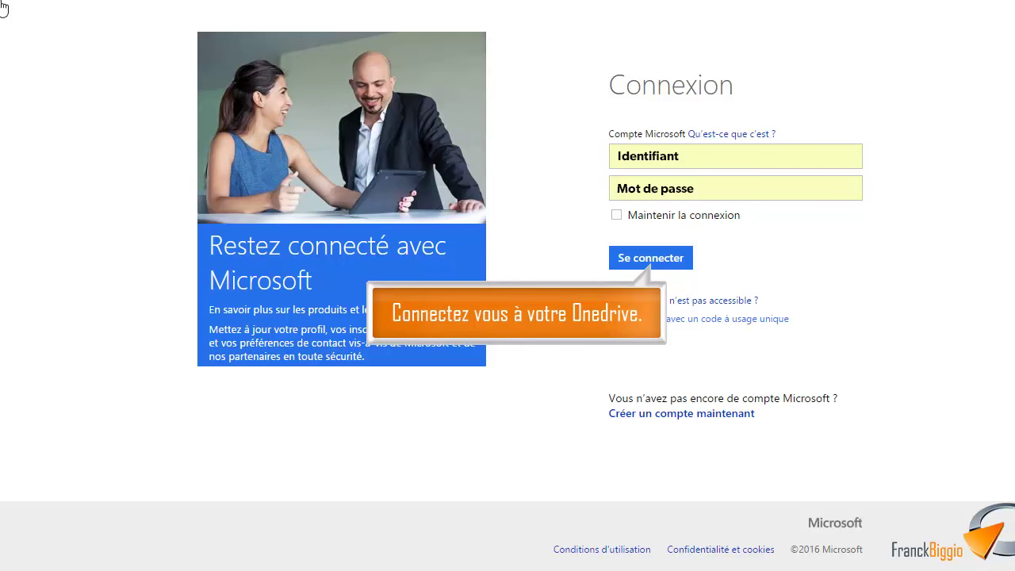
# Step: Sign in on the Microsoft Connexion page to reach OneDrive's Fichiers page
pyautogui.click(632, 265)
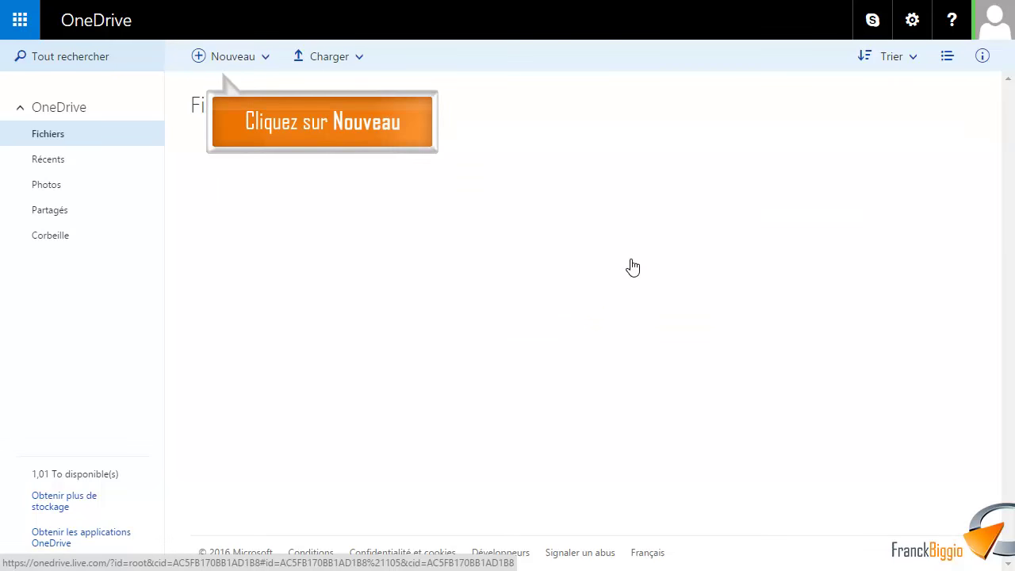
# Step: Create a new Enquête Excel from OneDrive's Nouveau menu
pyautogui.click(199, 59)
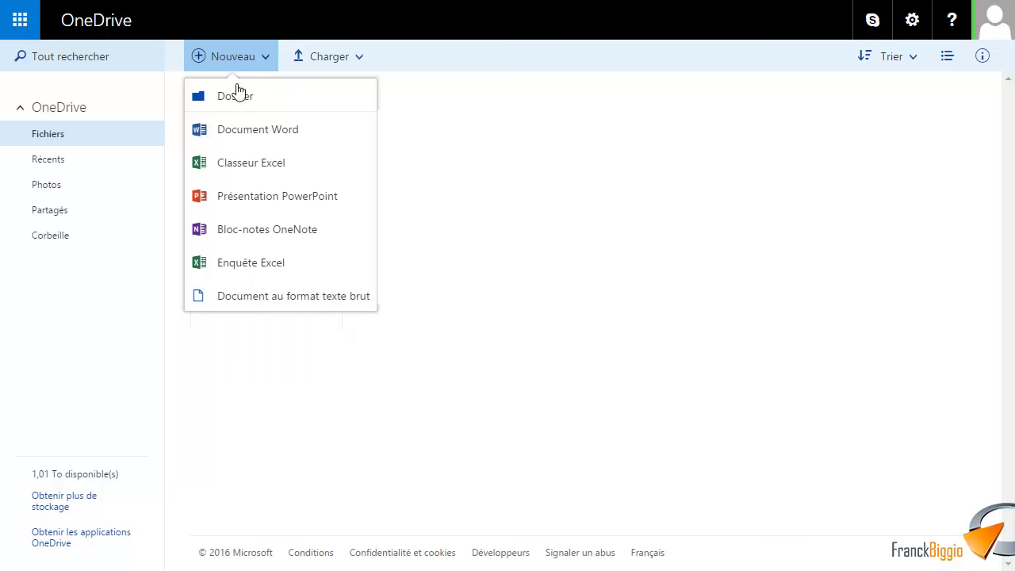
pyautogui.click(262, 268)
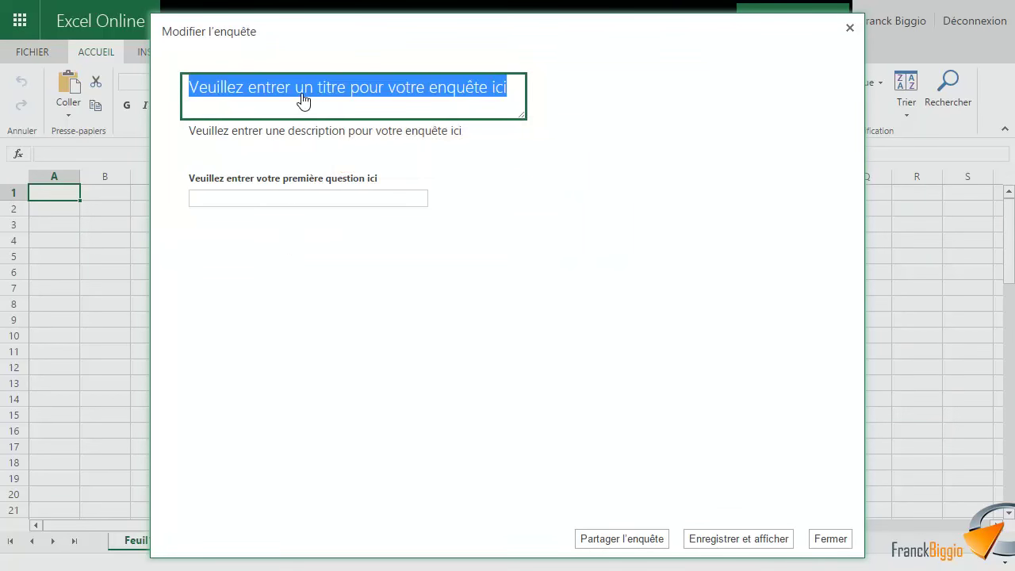
# Step: Title the survey 'Déclaration annuelle du ministère du rire', breaking before 'du ministère', and add the joking-activity description
pyautogui.write('Déclaration annuelle ')
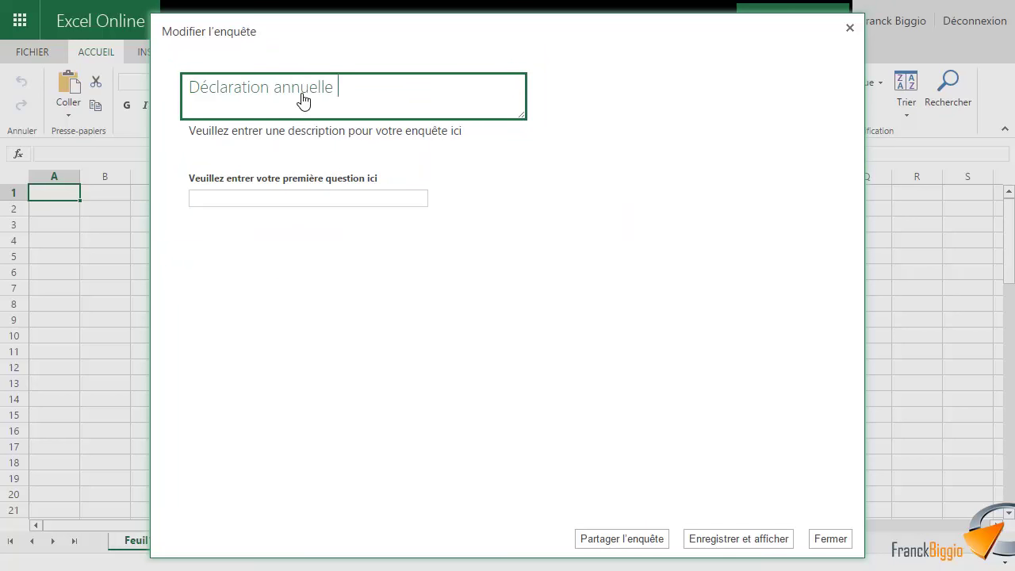
pyautogui.write('du ministère du rire')
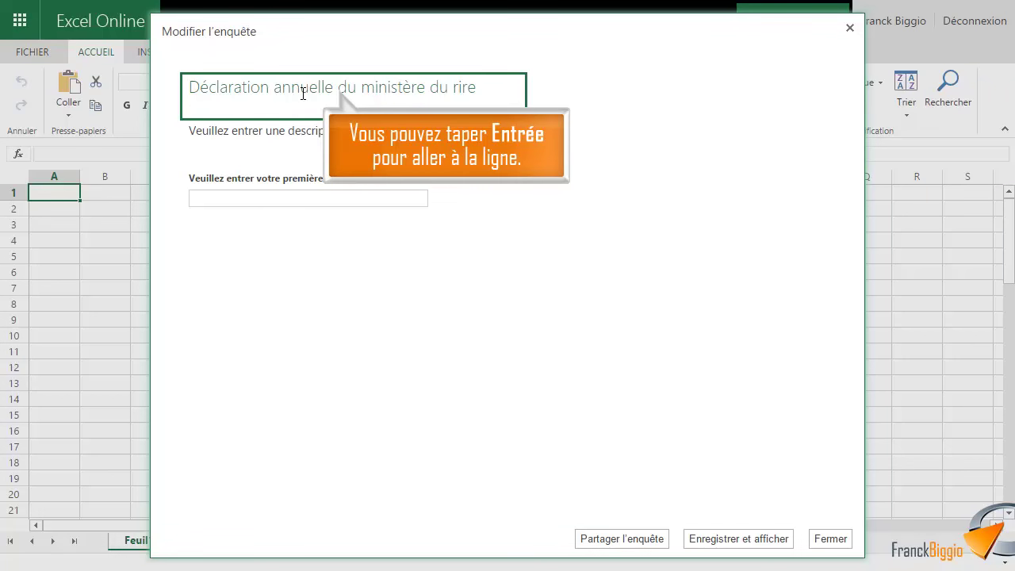
pyautogui.click(338, 91)
pyautogui.press('Return')
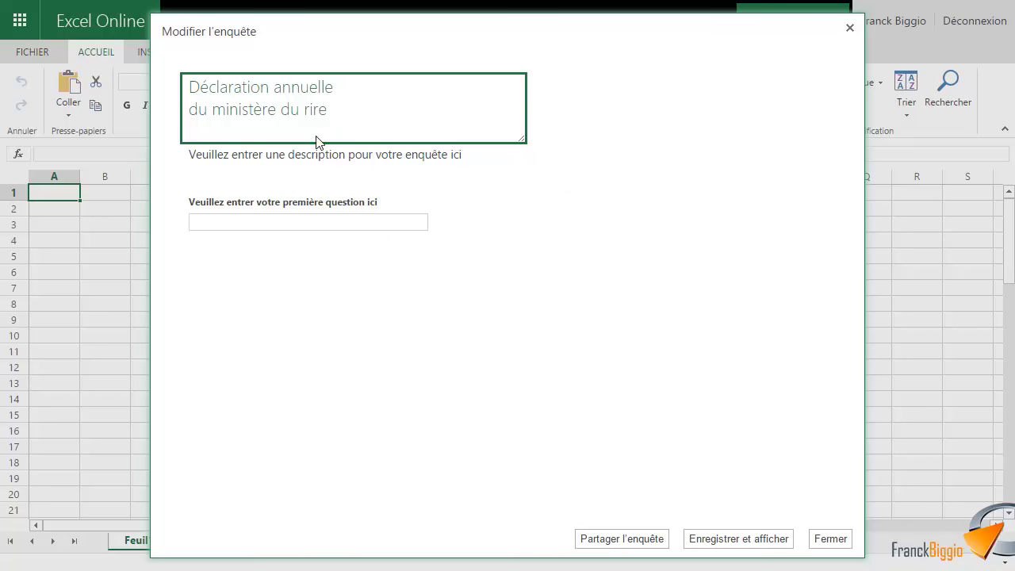
pyautogui.click(319, 168)
pyautogui.write('Veuillez déclarer votre activité')
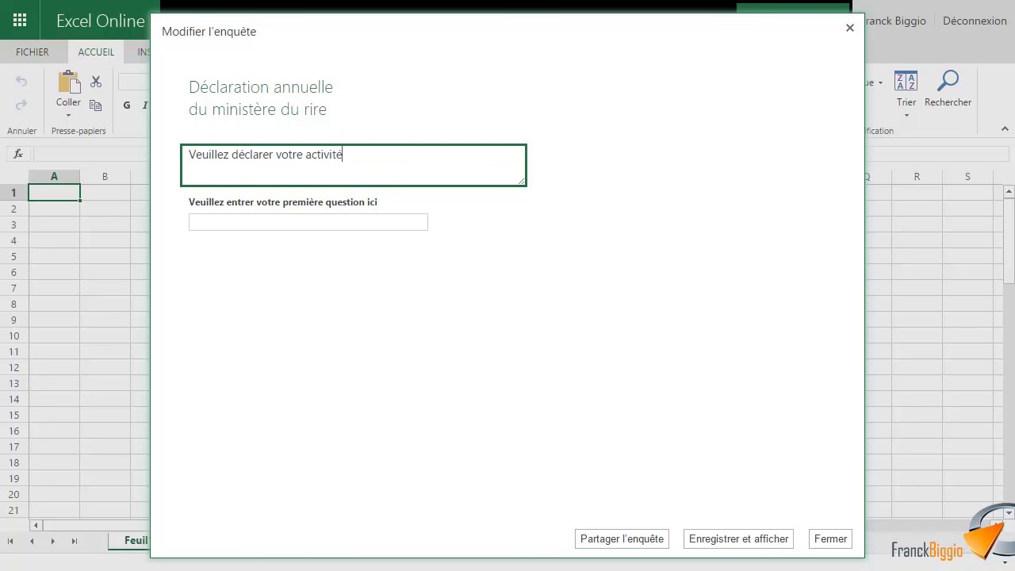
pyautogui.write(" de blagueur pour l'année écoulée. Merc")
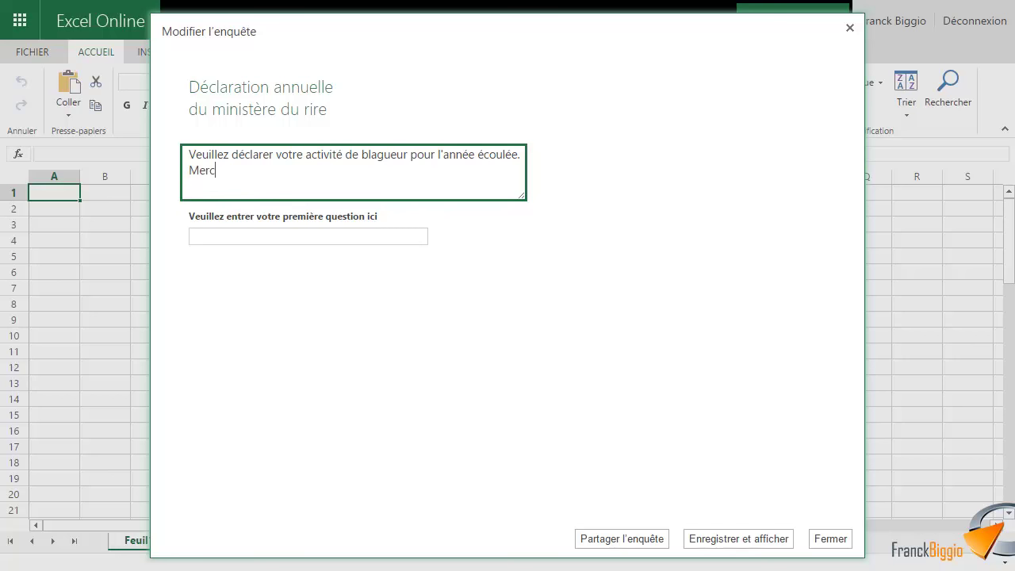
pyautogui.write('i.')
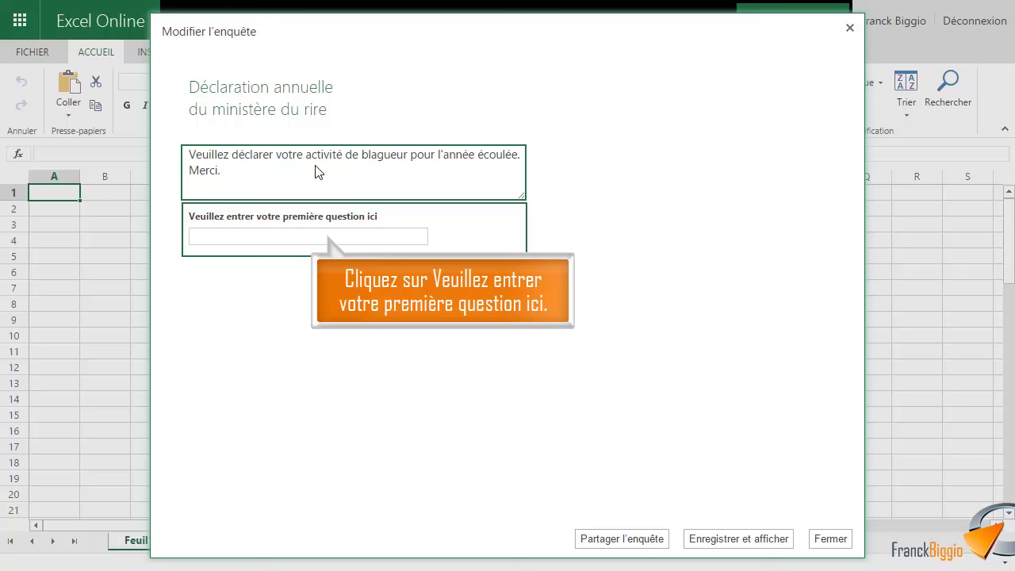
# Step: Make the first question a required 'Nom' with subtitle 'Veuillez taper votre nom de famille.'
pyautogui.click(327, 222)
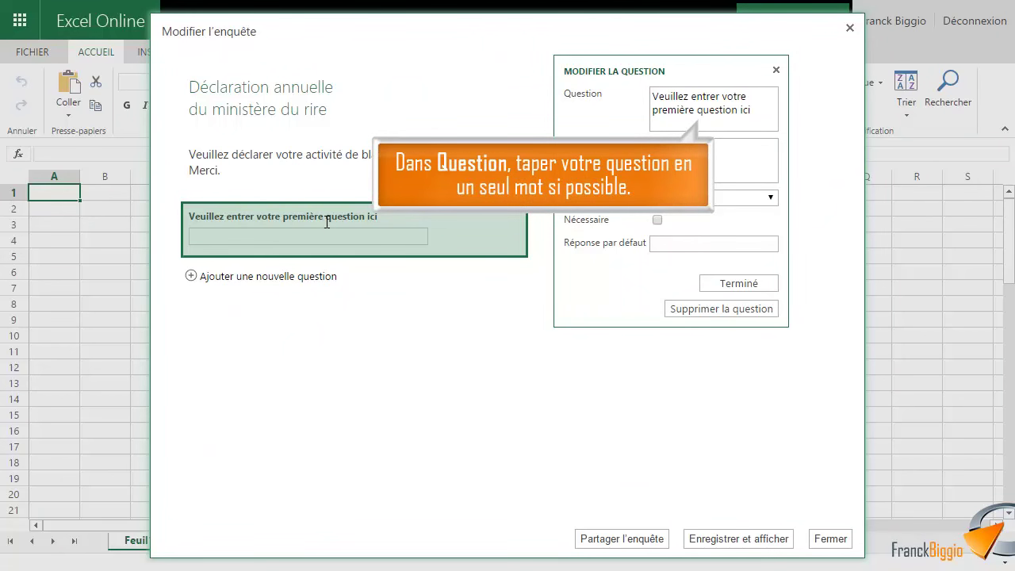
pyautogui.tripleClick(679, 97)
pyautogui.write('N')
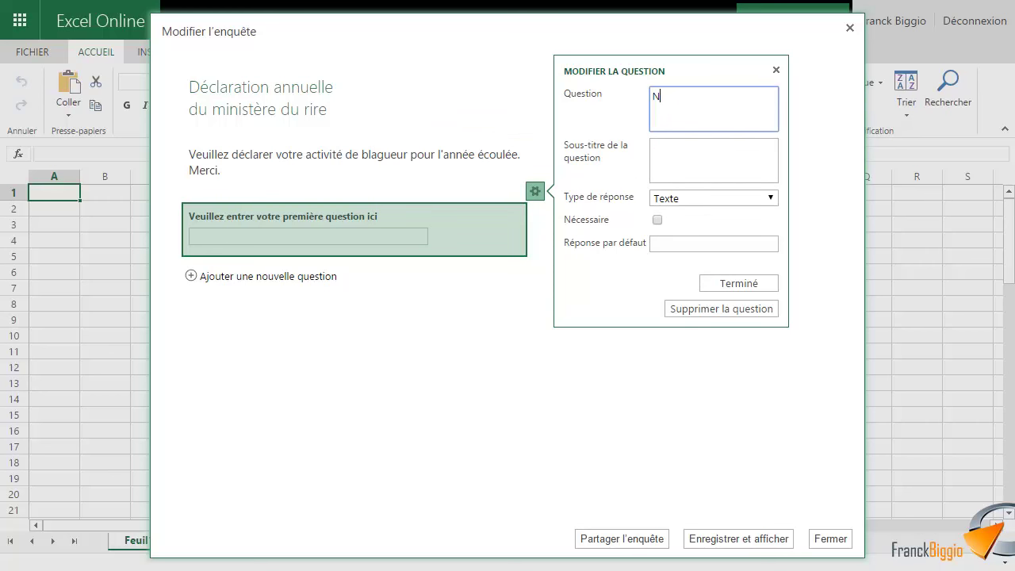
pyautogui.write('om')
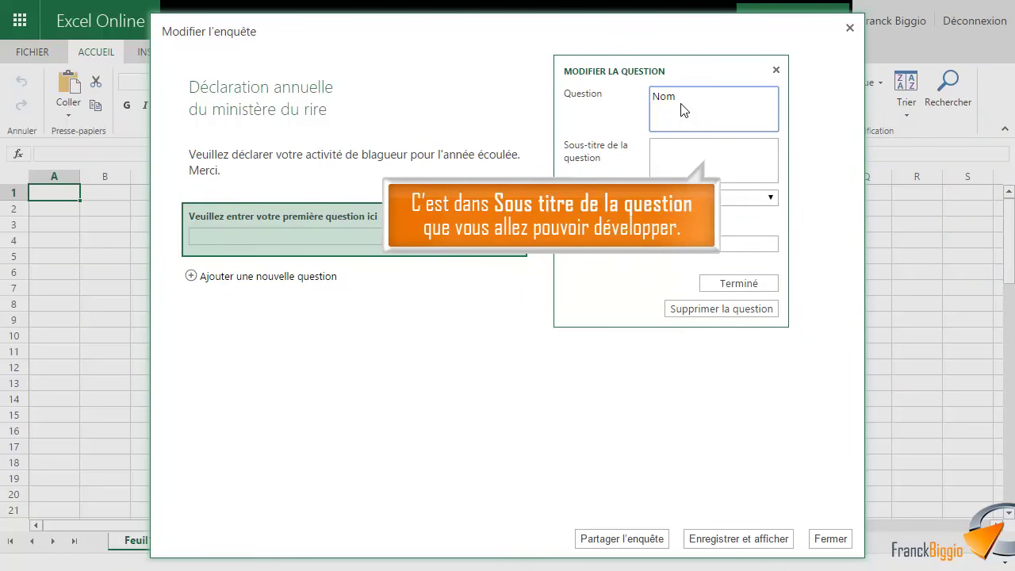
pyautogui.click(674, 160)
pyautogui.write('Veuillez taper votre nom de')
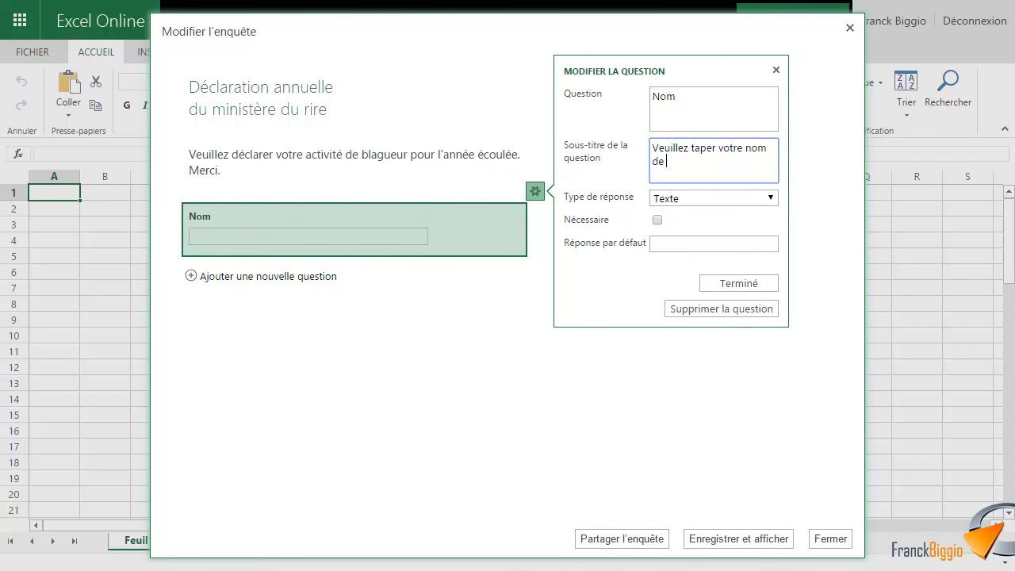
pyautogui.write(' famille.')
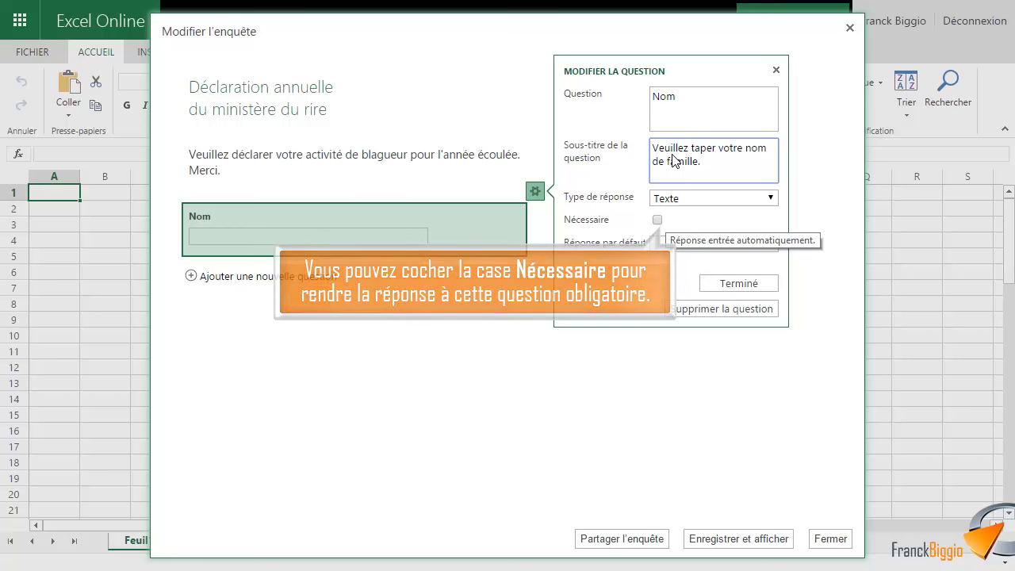
pyautogui.click(657, 220)
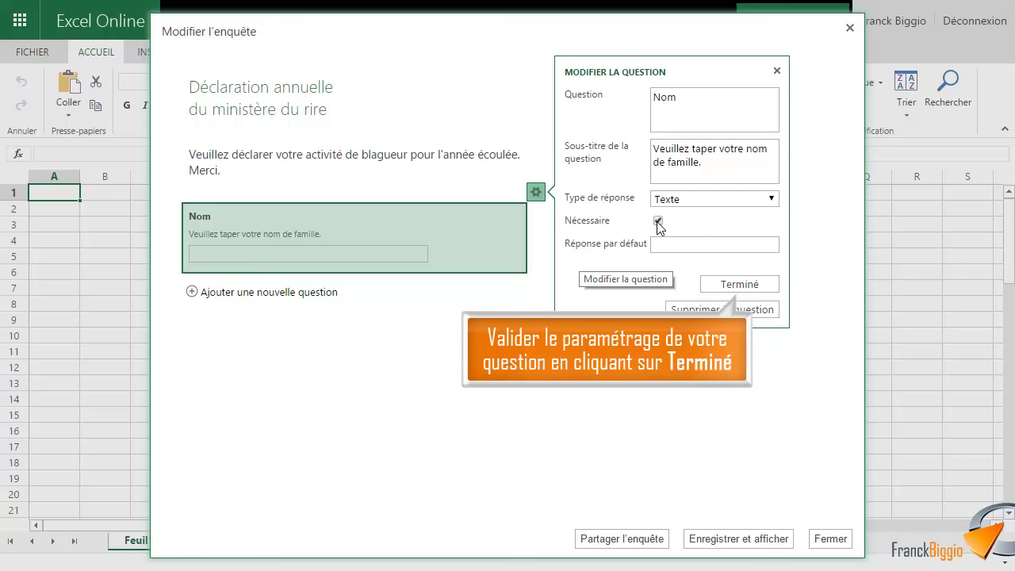
pyautogui.click(717, 285)
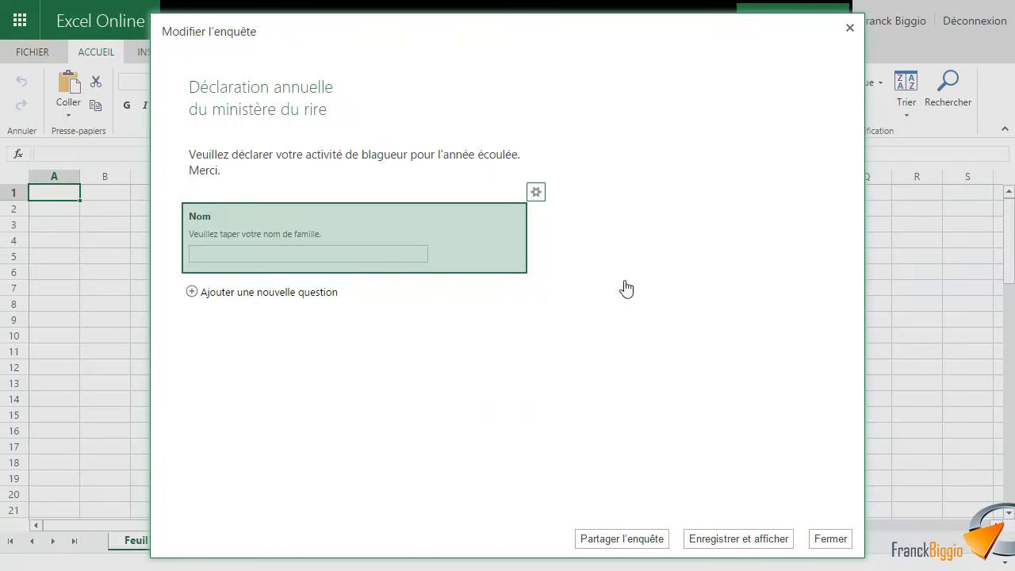
# Step: Add a required 'Prénom' question with subtitle 'Vueillez indiquer votre prénom.'
pyautogui.click(285, 292)
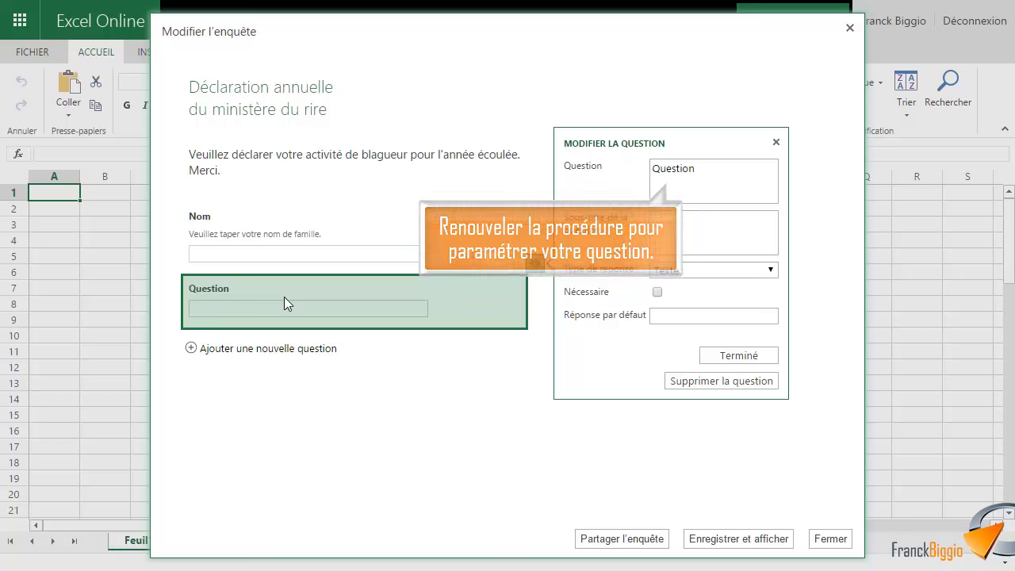
pyautogui.click(690, 191)
pyautogui.write('Prén')
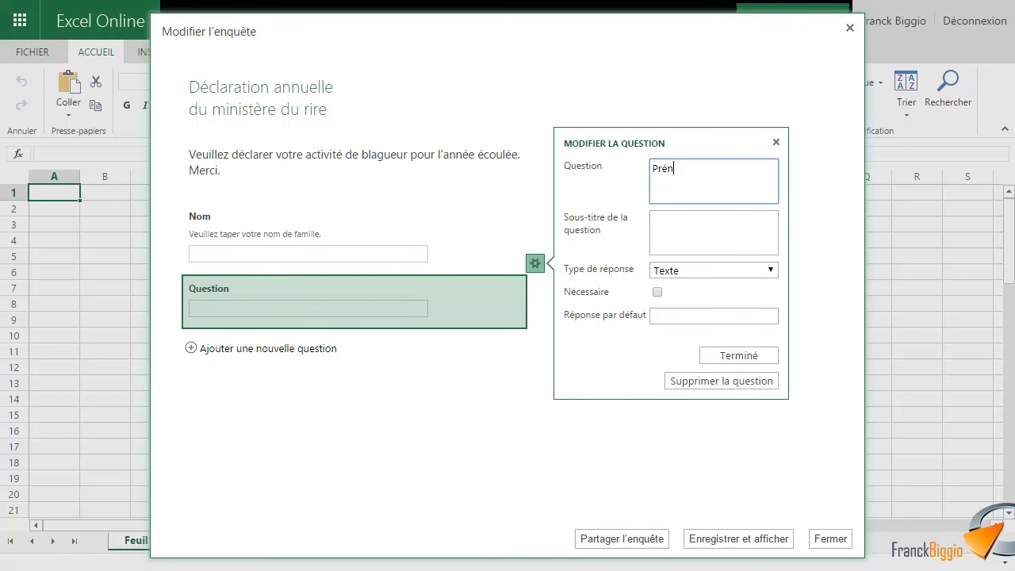
pyautogui.write('om')
pyautogui.click(671, 240)
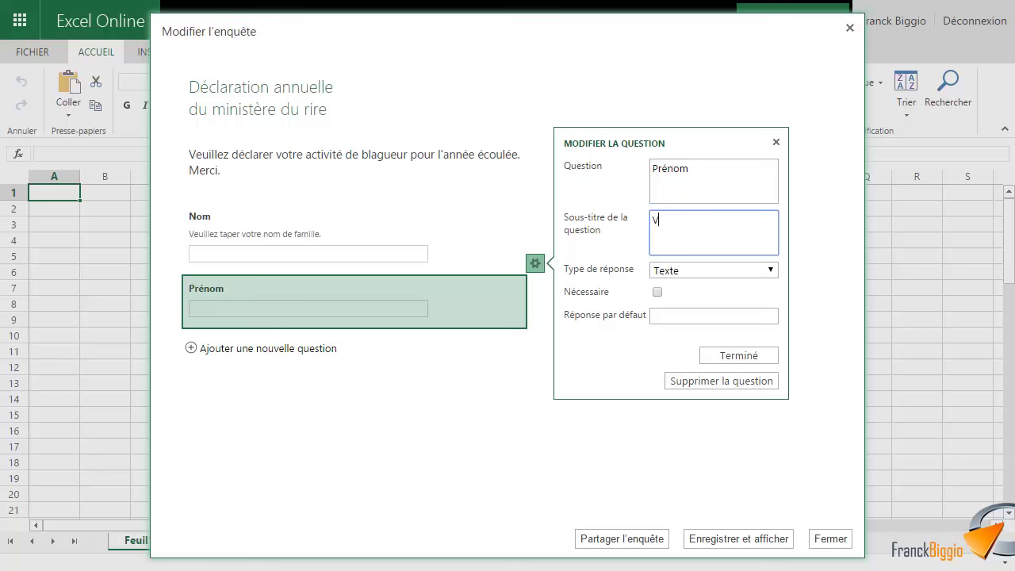
pyautogui.write('Vueillez indiquer votre prénom')
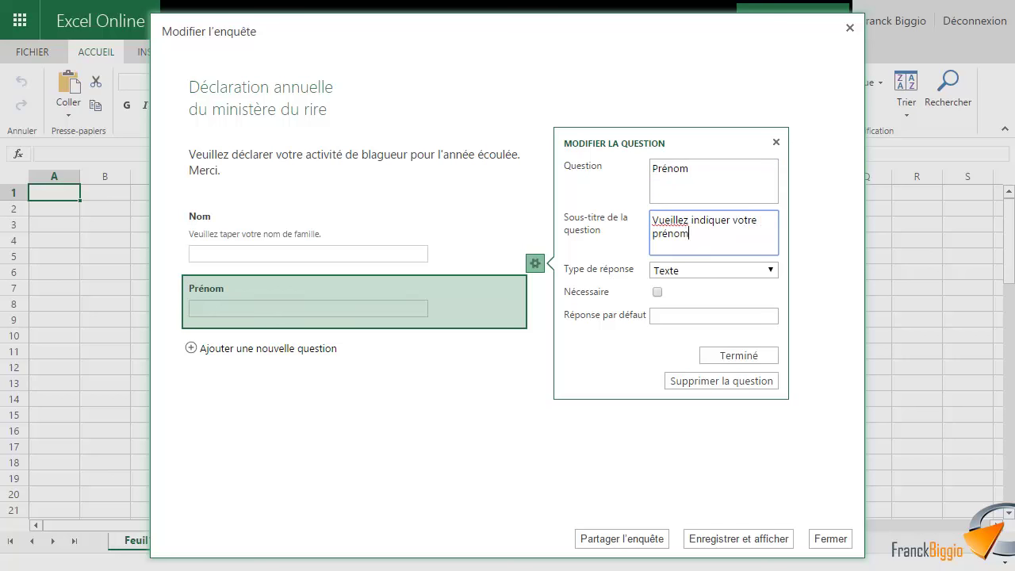
pyautogui.write('.')
pyautogui.click(658, 292)
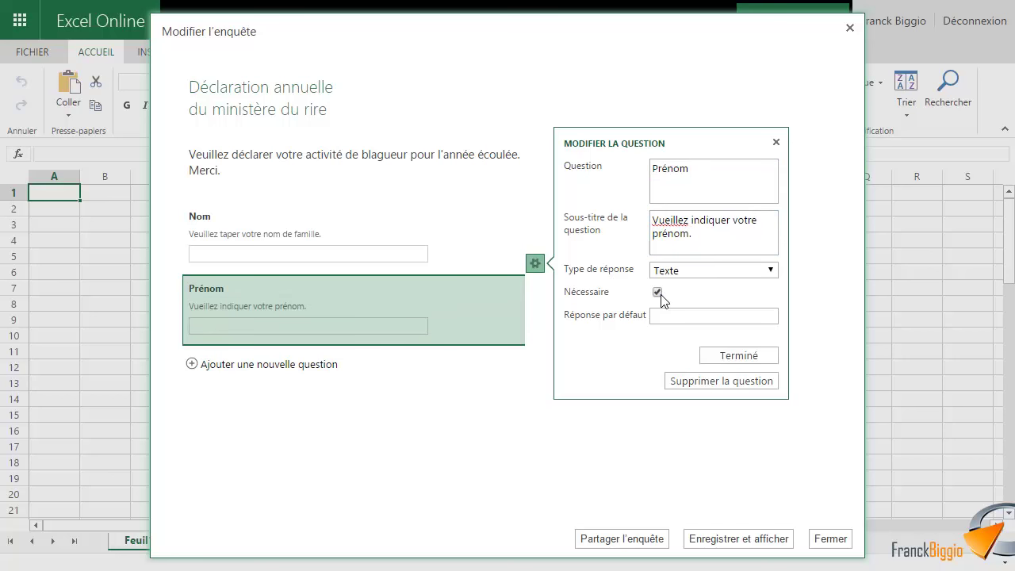
pyautogui.click(724, 354)
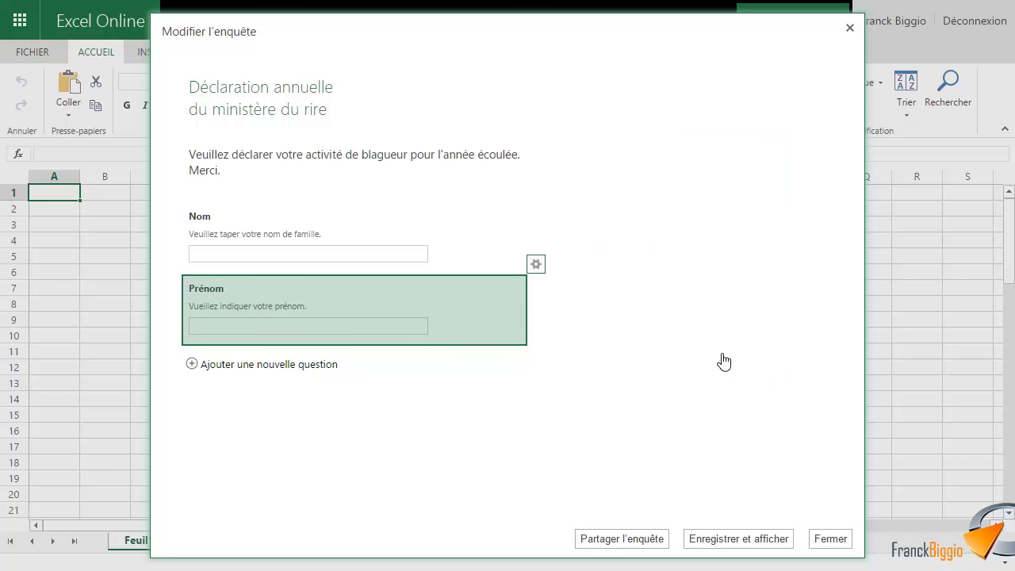
# Step: Add a 'Mauvaise vanne' question whose subtitle asks how many bad jokes were made this year
pyautogui.click(317, 366)
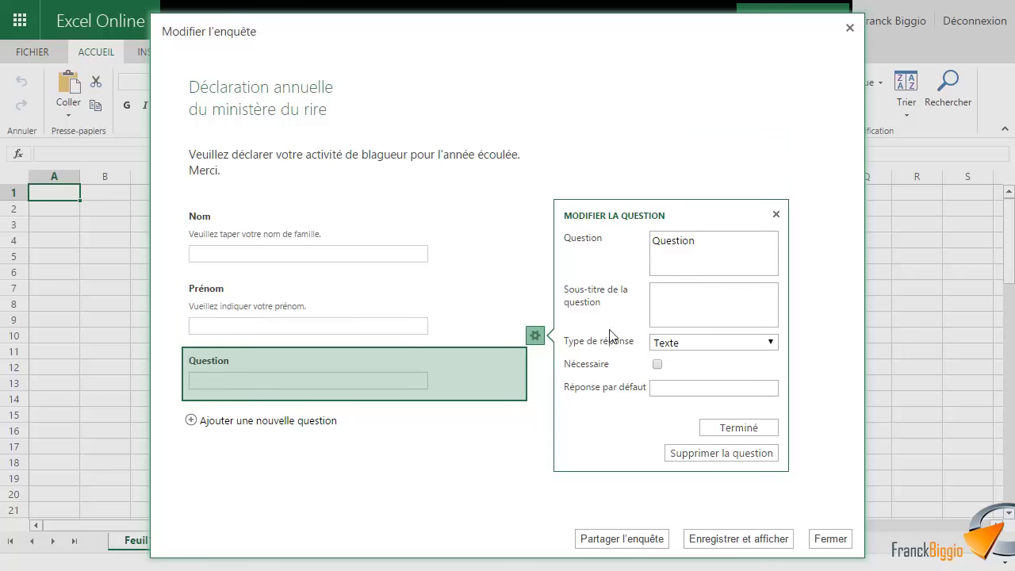
pyautogui.click(671, 255)
pyautogui.write('Mauvaise vanne')
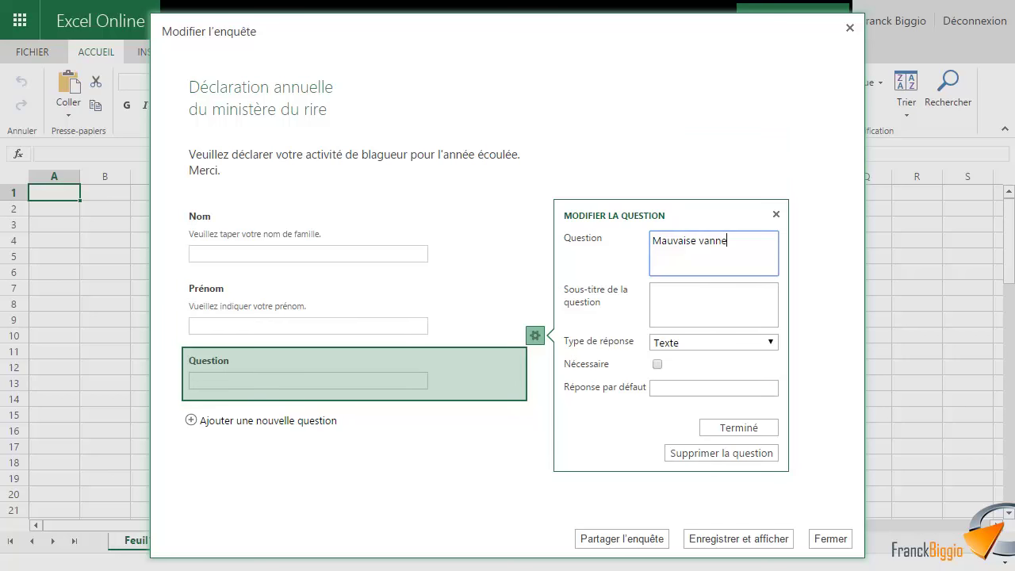
pyautogui.click(678, 305)
pyautogui.write('Vueillez indiquer le nombre de mauvaises vannes commises')
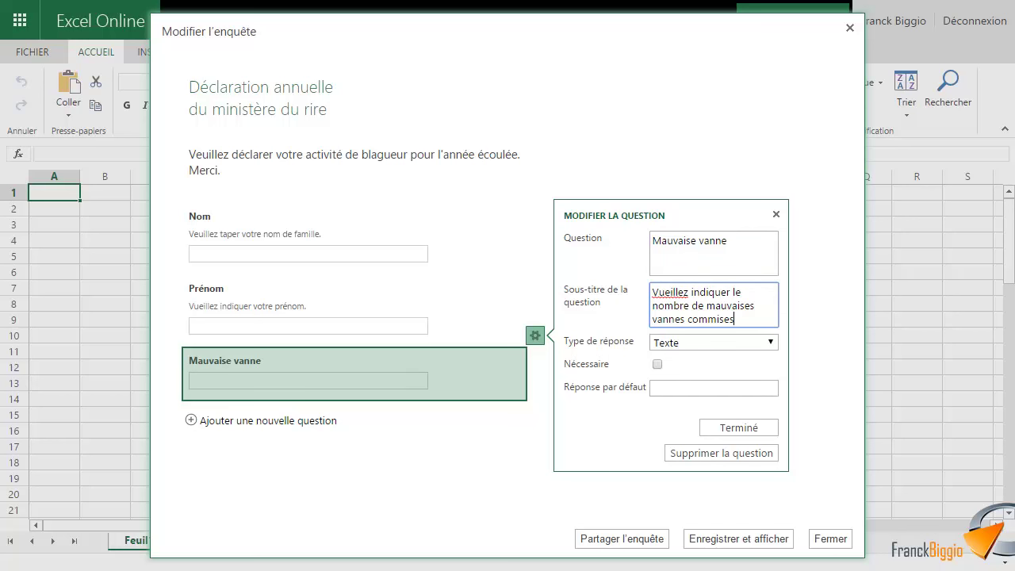
pyautogui.write(' cette année.')
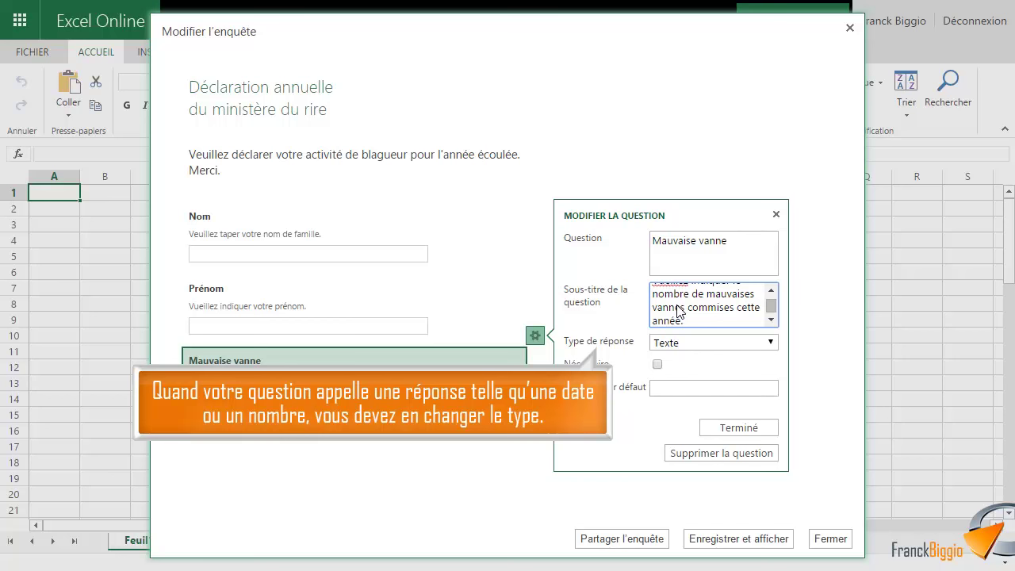
# Step: Make Mauvaise vanne expect a Nombre answer with no number format
pyautogui.click(698, 344)
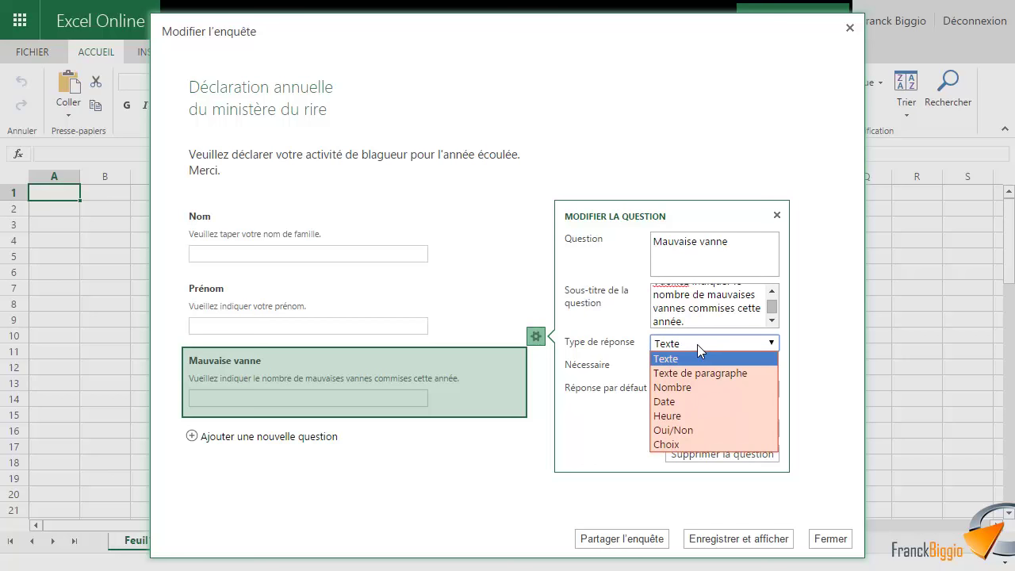
pyautogui.click(701, 387)
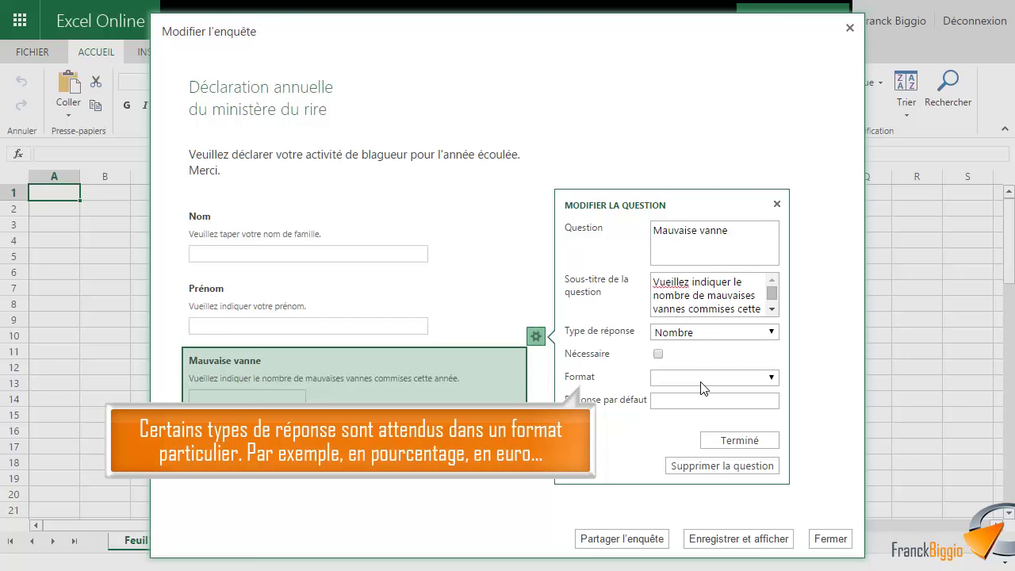
pyautogui.click(771, 379)
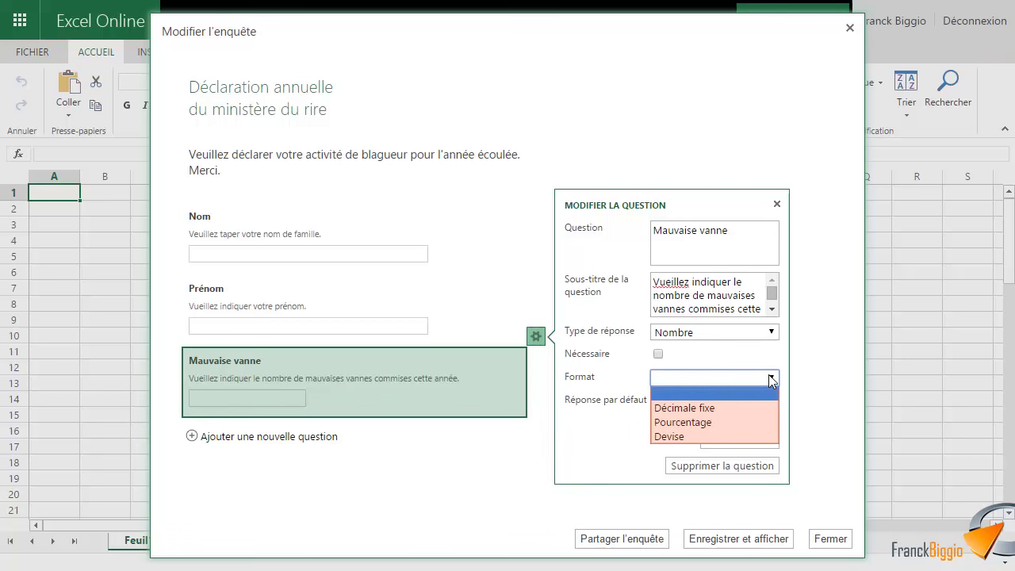
pyautogui.click(769, 376)
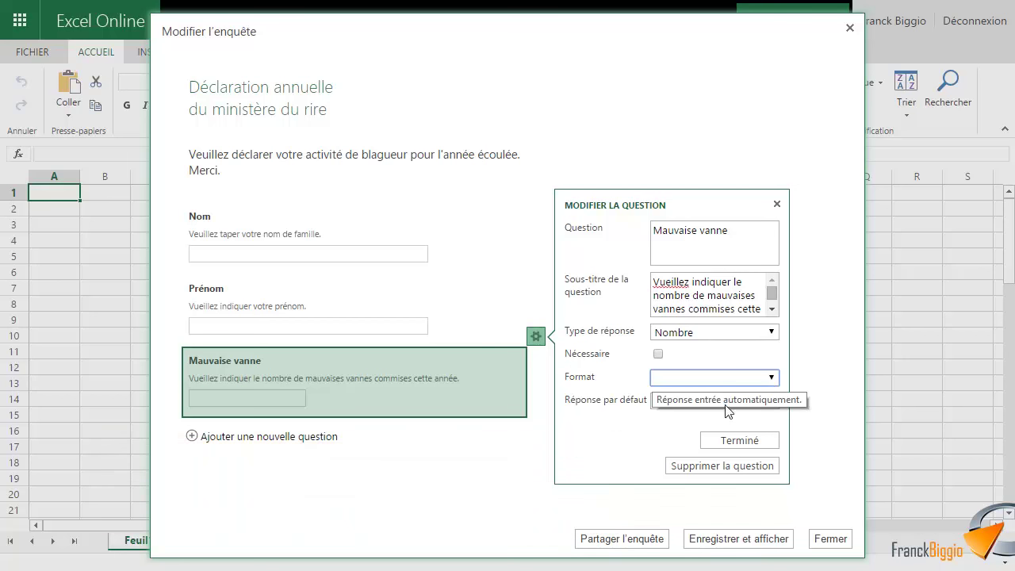
pyautogui.click(722, 445)
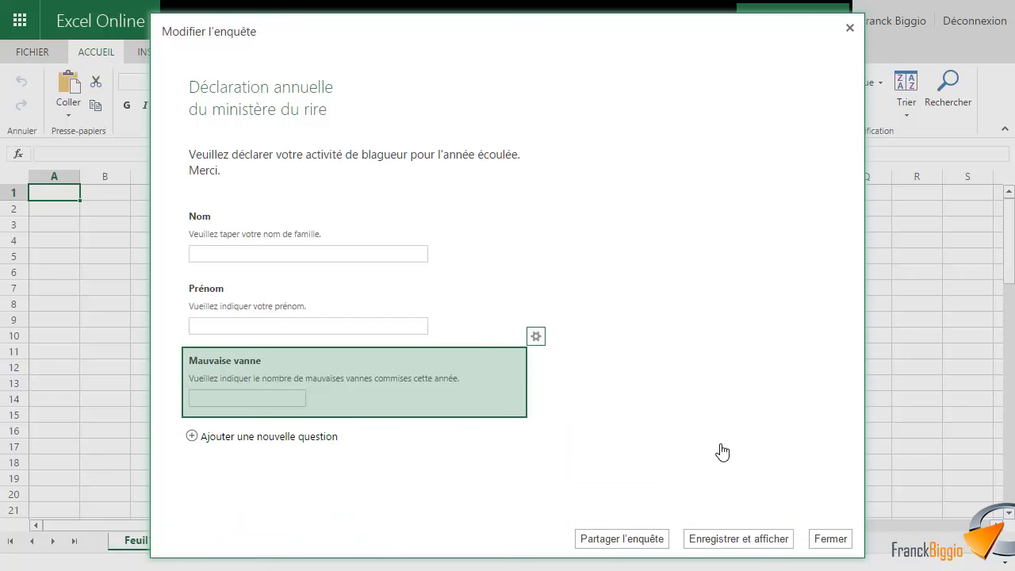
pyautogui.click(317, 437)
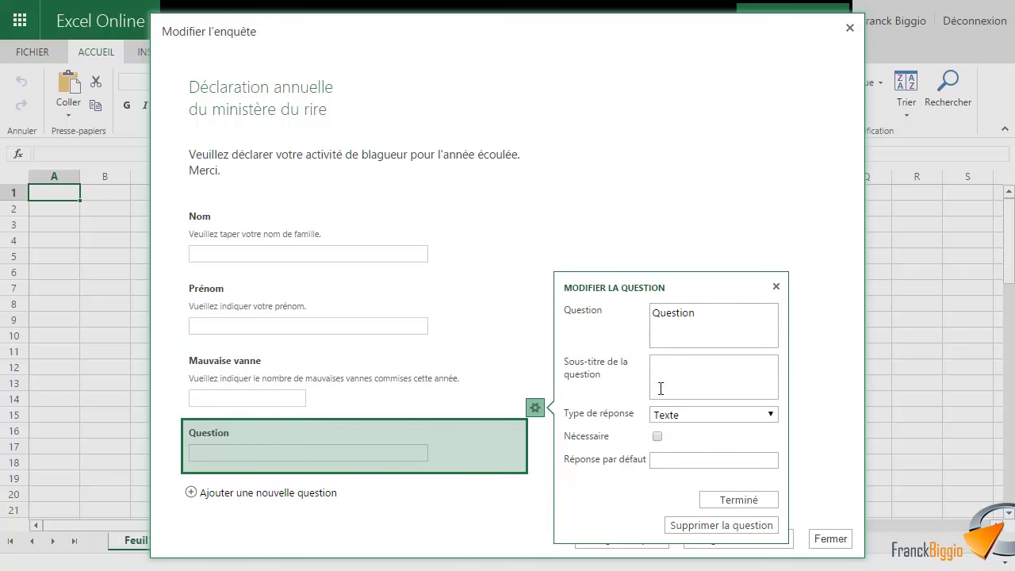
# Step: Title the new question 'Civilité' with a Choix answer type
pyautogui.doubleClick(703, 329)
pyautogui.write('Civilité')
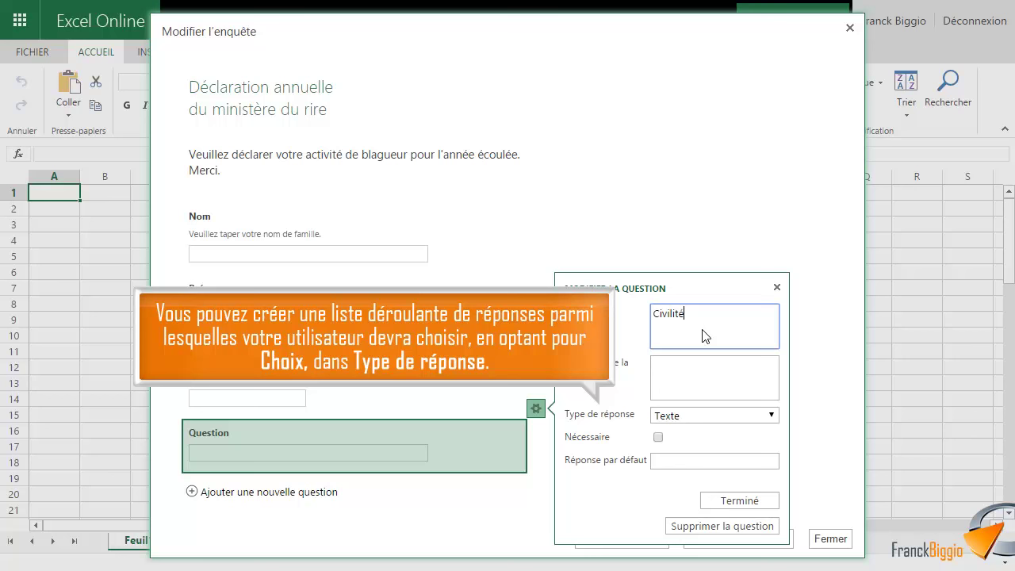
pyautogui.click(690, 413)
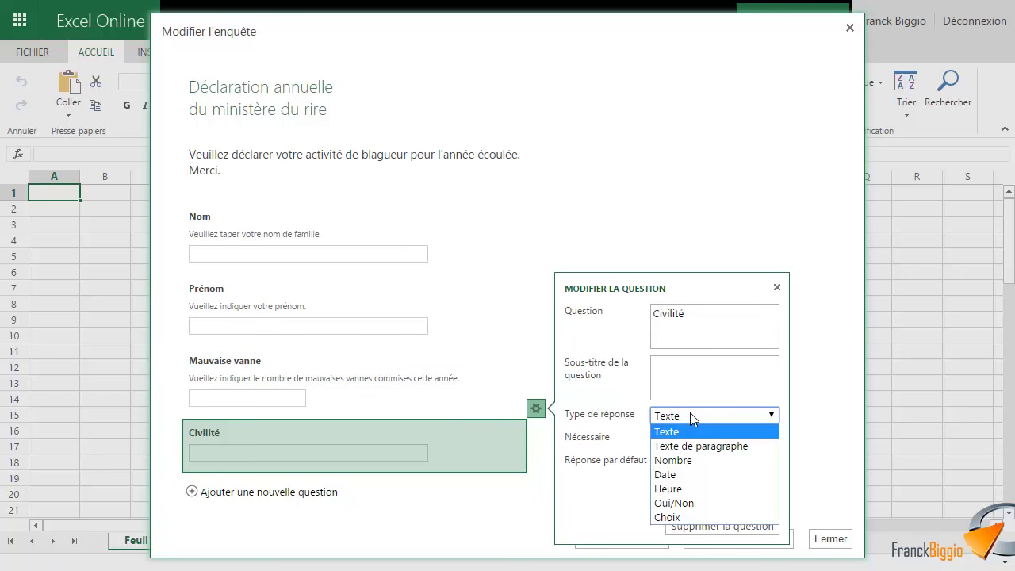
pyautogui.click(709, 516)
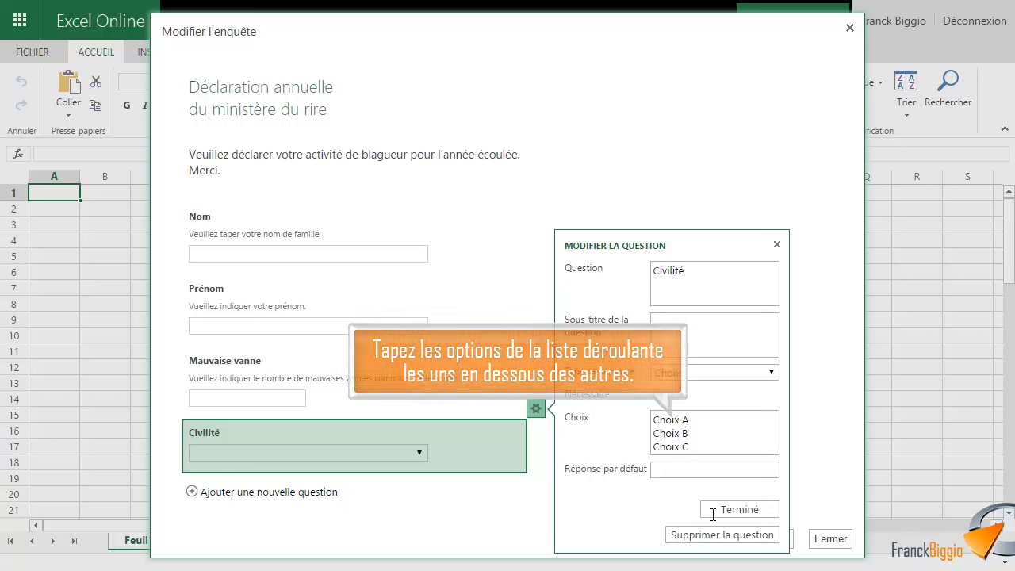
# Step: Give Civilité the choices Madame and Monsieur and move it above Mauvaise vanne
pyautogui.click(688, 445)
pyautogui.hotkey('ctrl', 'a')
pyautogui.write('Madame')
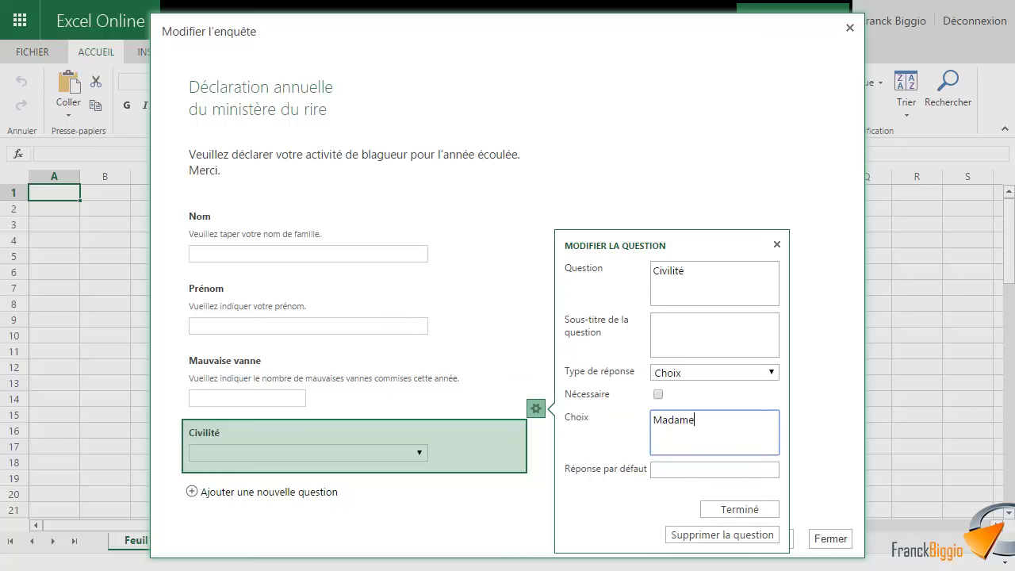
pyautogui.press('Return')
pyautogui.write('Monsieur')
pyautogui.click(740, 508)
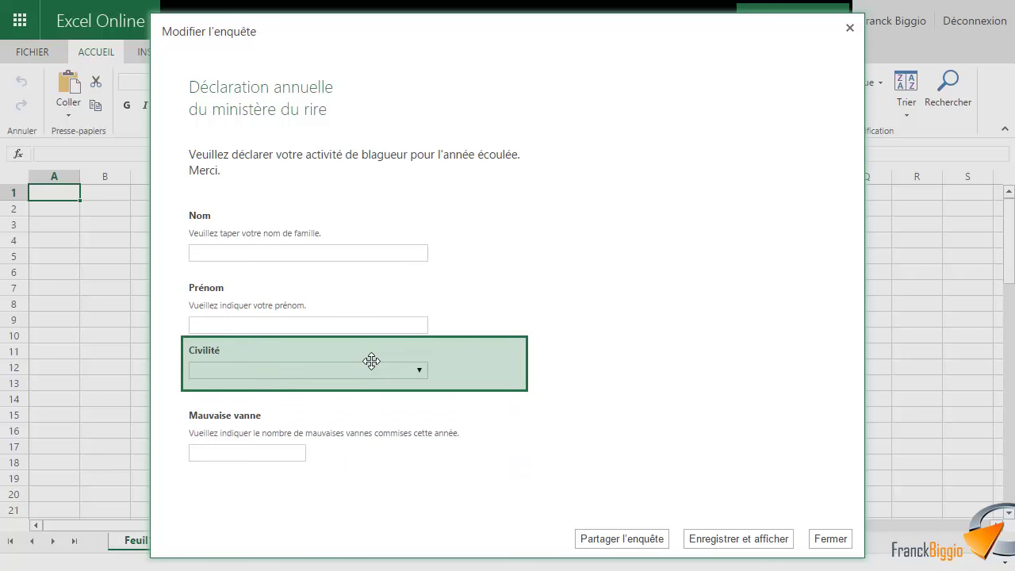
pyautogui.moveTo(359, 430); pyautogui.dragTo(369, 362)
# Step: Add a 'Remarques' question asking for any remarks, answered as Texte de paragraphe
pyautogui.click(335, 496)
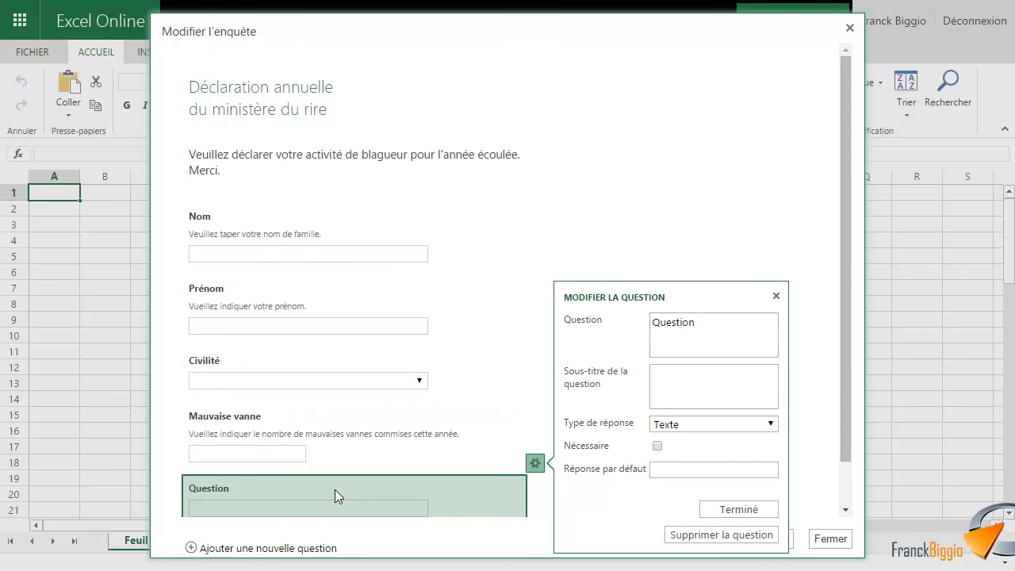
pyautogui.click(702, 326)
pyautogui.write('Remarques')
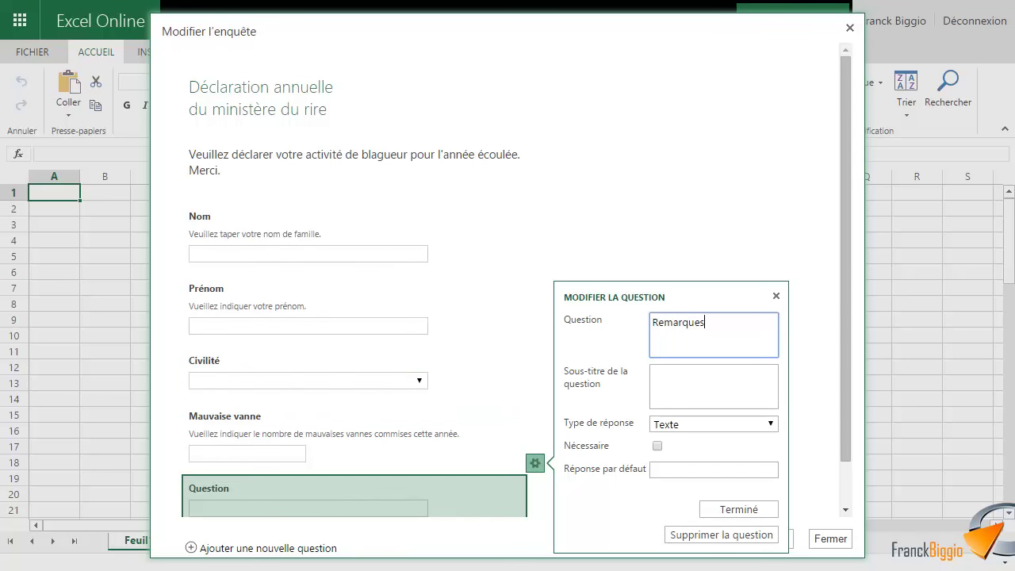
pyautogui.click(676, 385)
pyautogui.write('Veuillez nous faire part de vo')
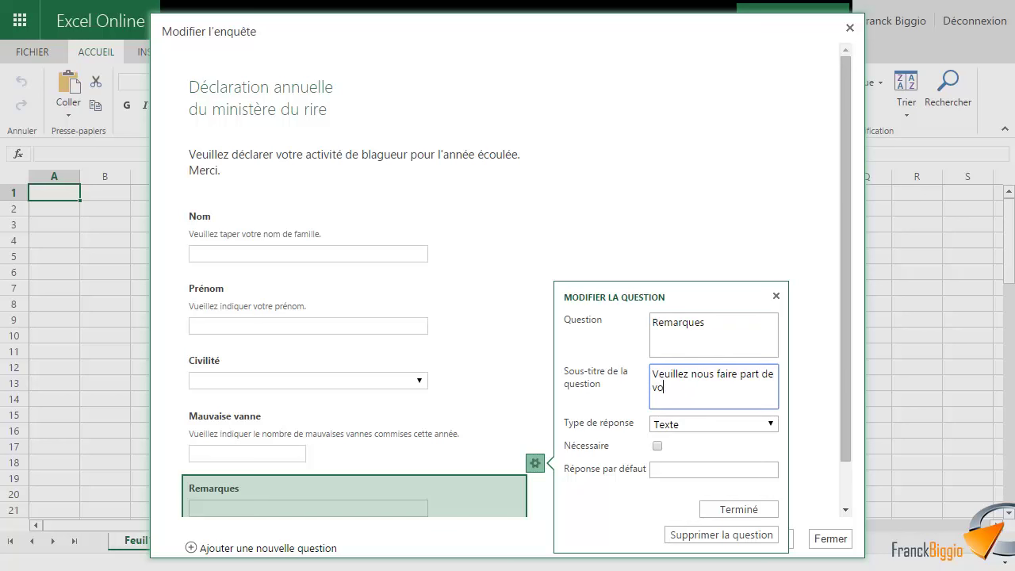
pyautogui.write('s remarques éventuelles.')
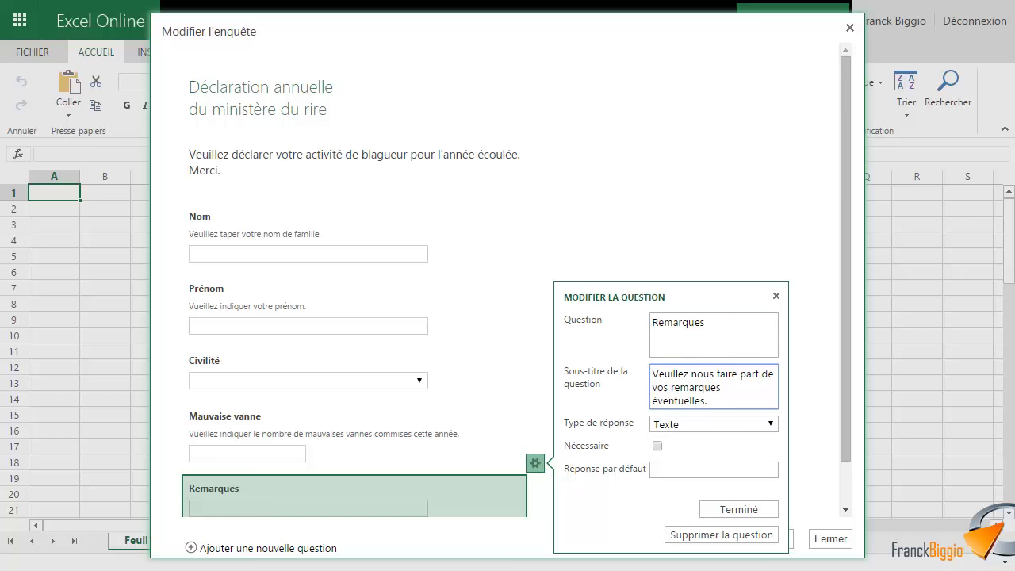
pyautogui.click(714, 426)
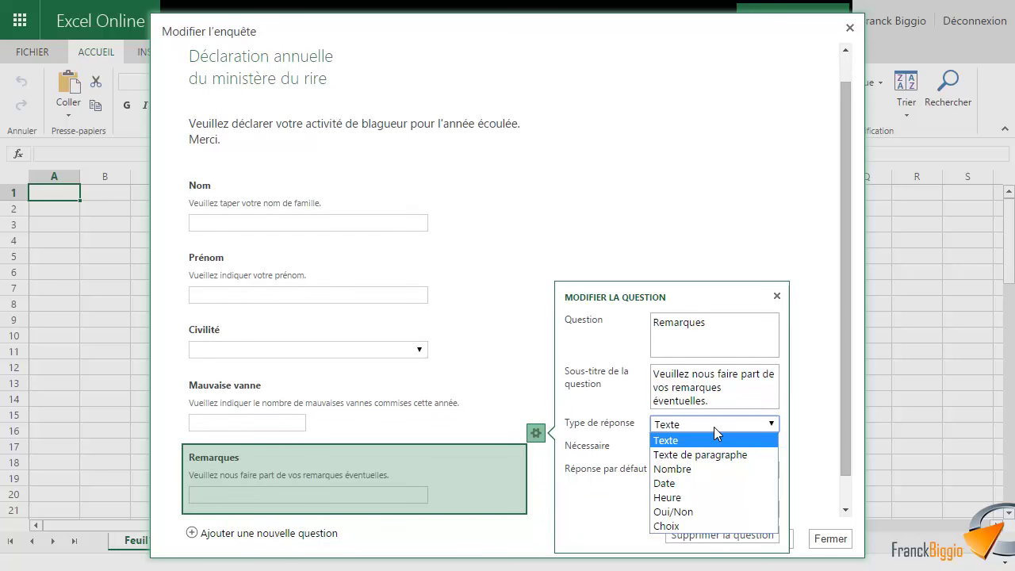
pyautogui.click(706, 454)
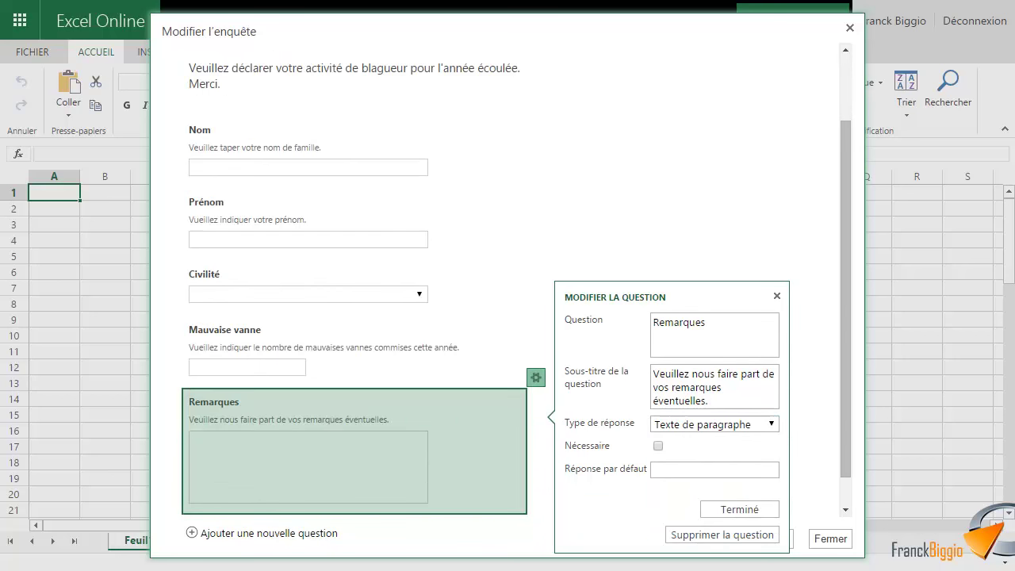
pyautogui.click(745, 468)
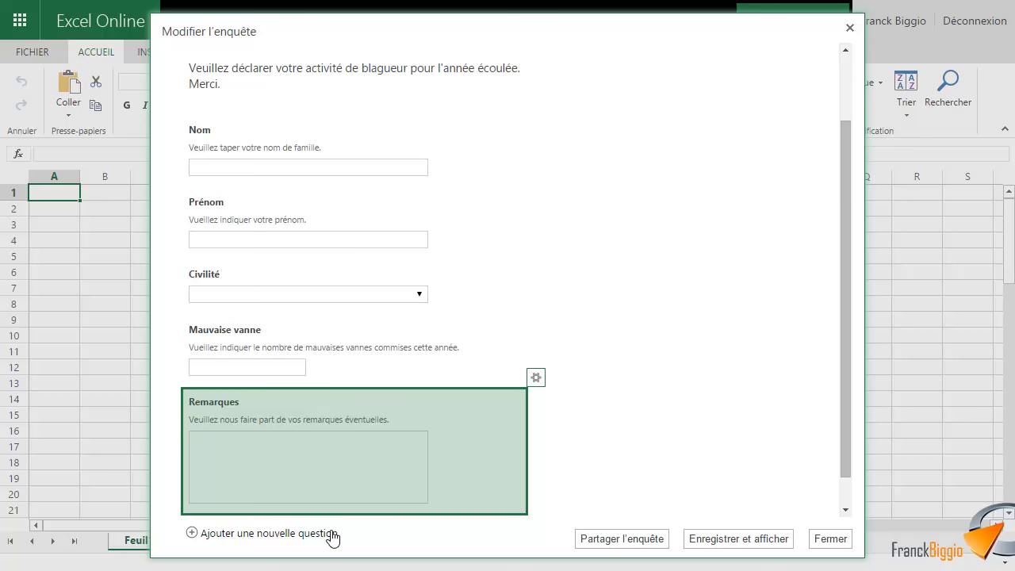
# Step: Add the Oui/Non question 'Faites vous profession de clow ?' and move it above Remarques
pyautogui.click(332, 534)
pyautogui.write('Fai')
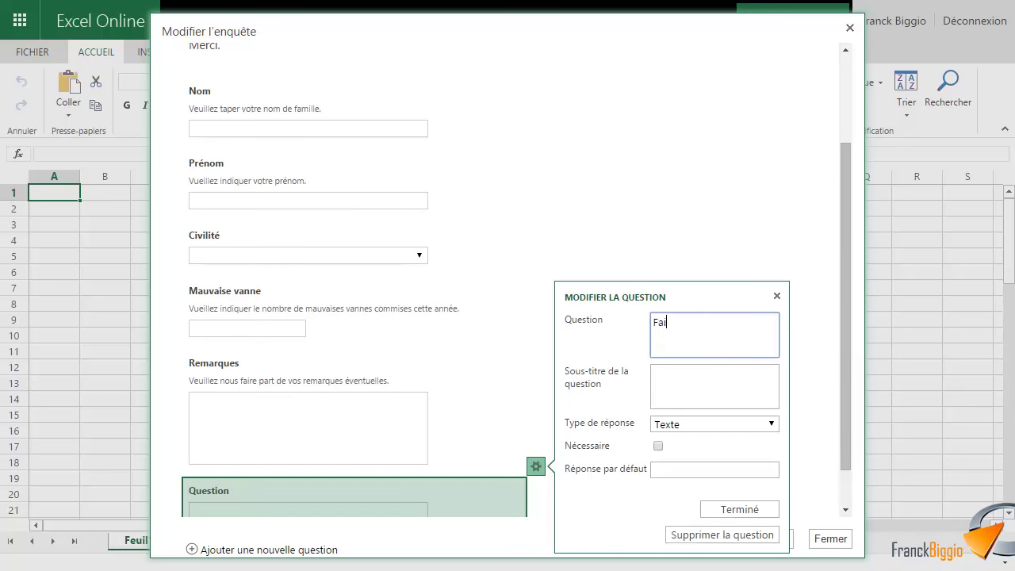
pyautogui.write('tes vous profession de clow ?')
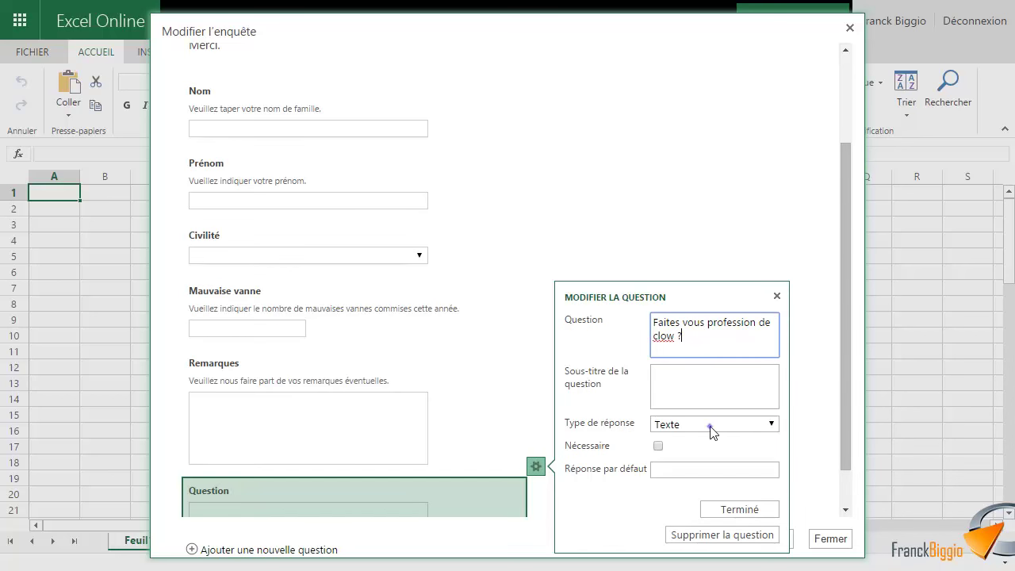
pyautogui.click(710, 426)
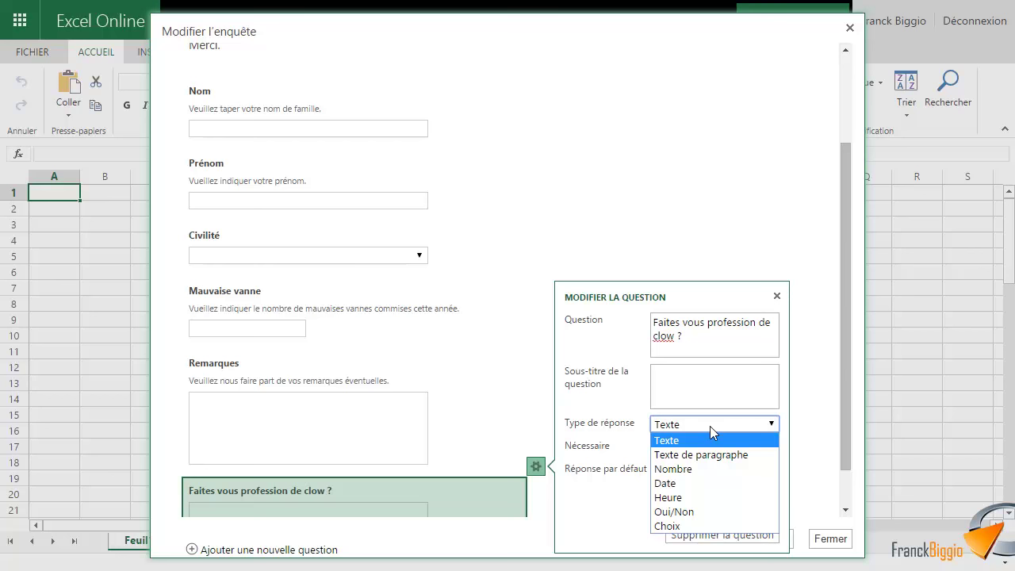
pyautogui.click(678, 511)
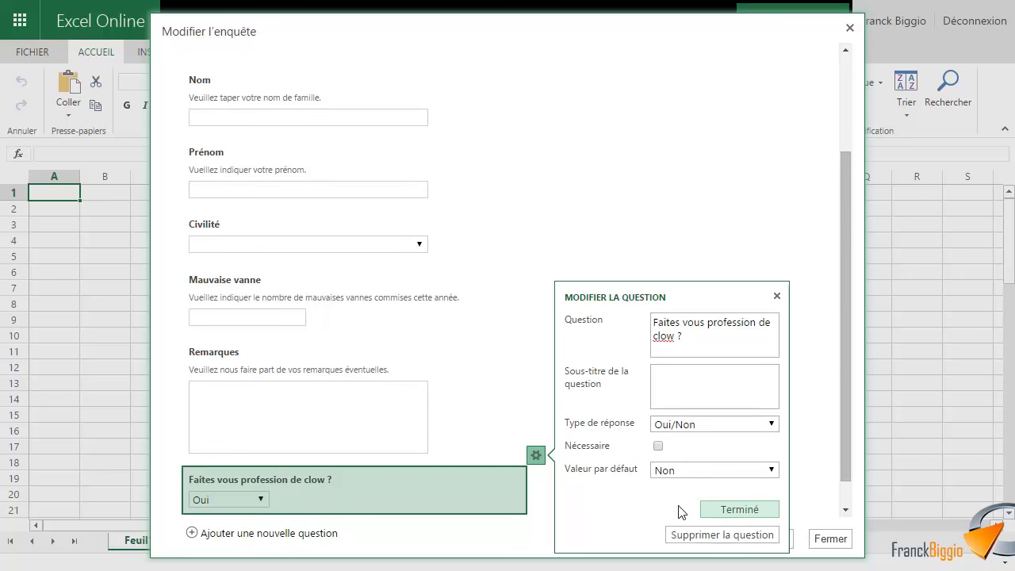
pyautogui.click(723, 510)
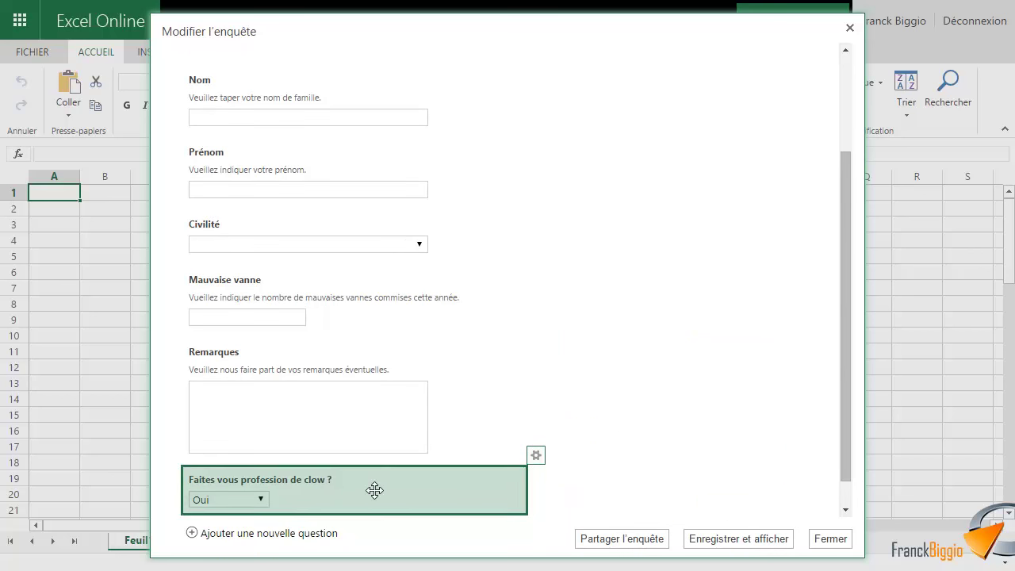
pyautogui.moveTo(374, 488); pyautogui.dragTo(406, 347)
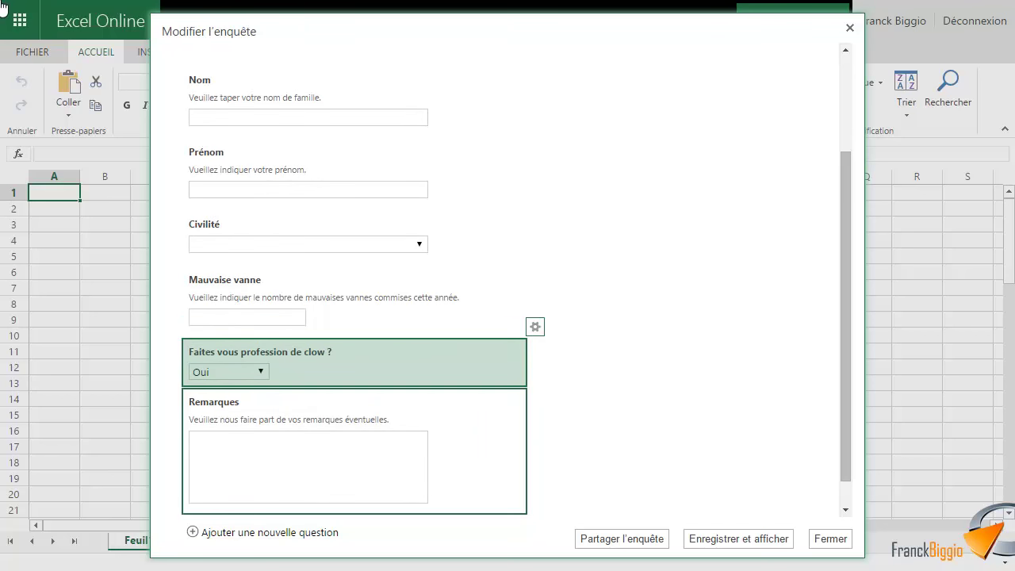
pyautogui.click(336, 533)
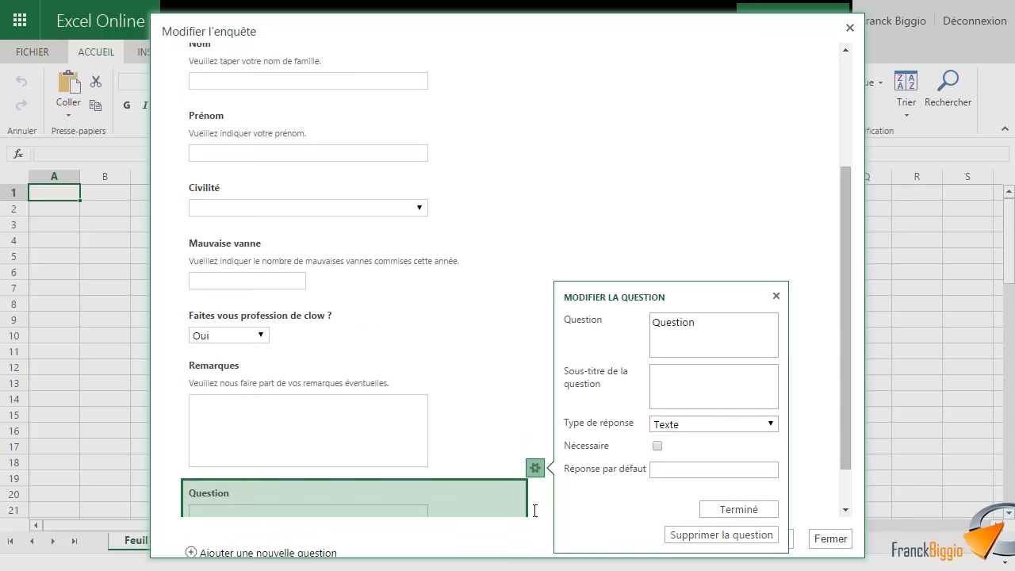
# Step: Add a Date question 'Naissance' asking 'Veuillez indiquer votre date de naissance.' and place it after Civilité
pyautogui.click(691, 333)
pyautogui.write('Naissance')
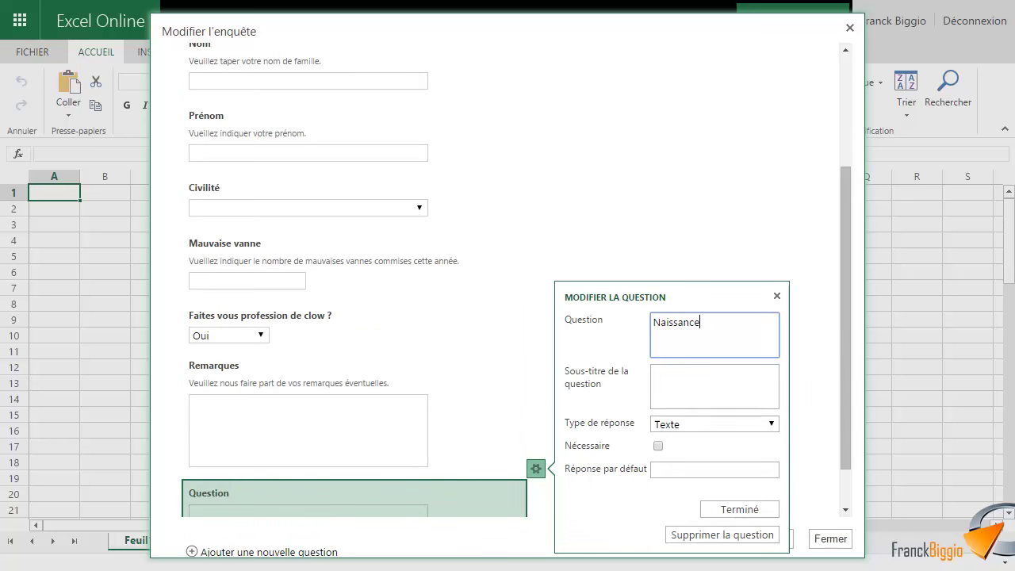
pyautogui.click(675, 384)
pyautogui.write('Veuillez indiquer votre date de naissance')
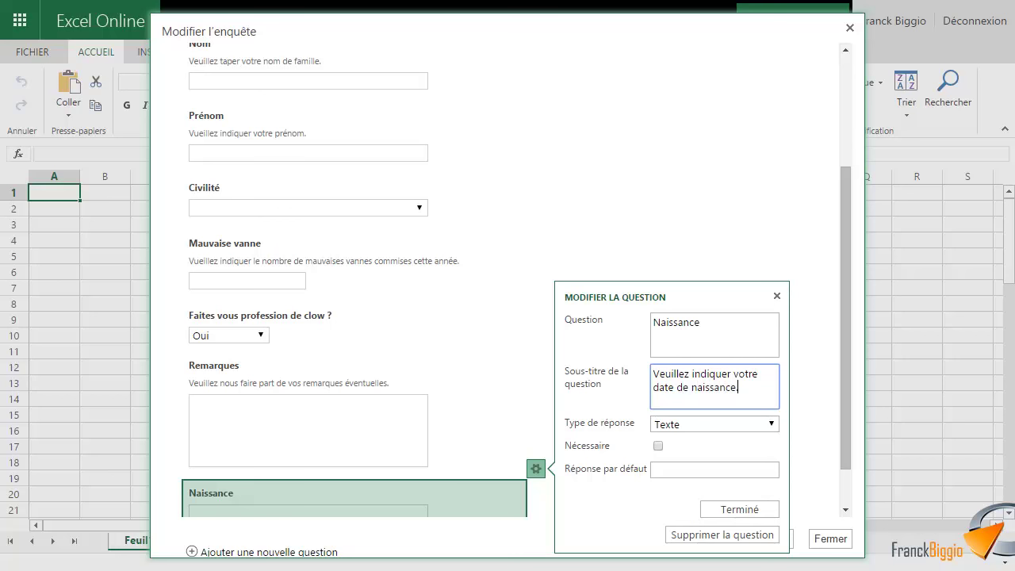
pyautogui.write('.')
pyautogui.click(693, 426)
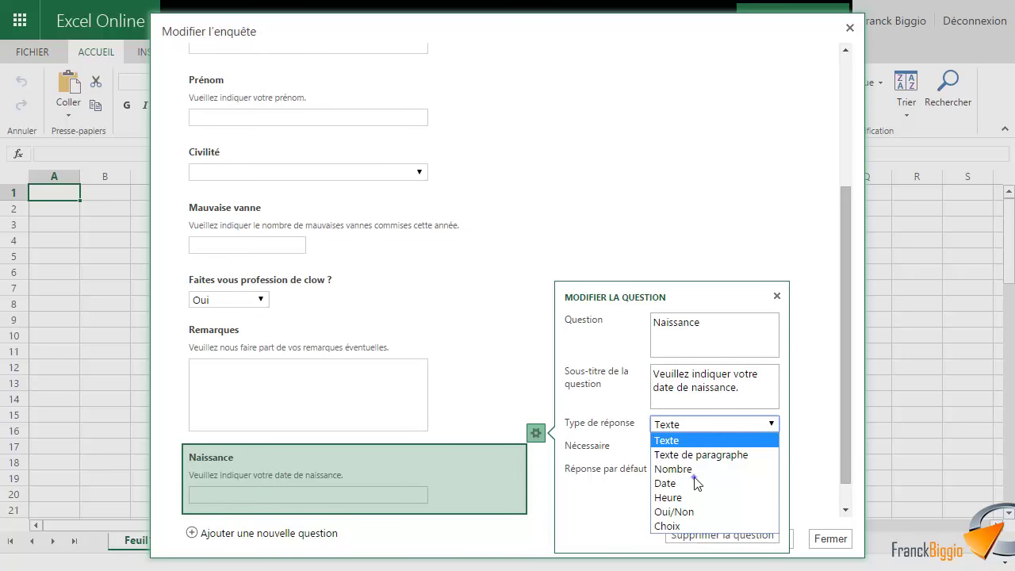
pyautogui.click(695, 480)
pyautogui.click(724, 509)
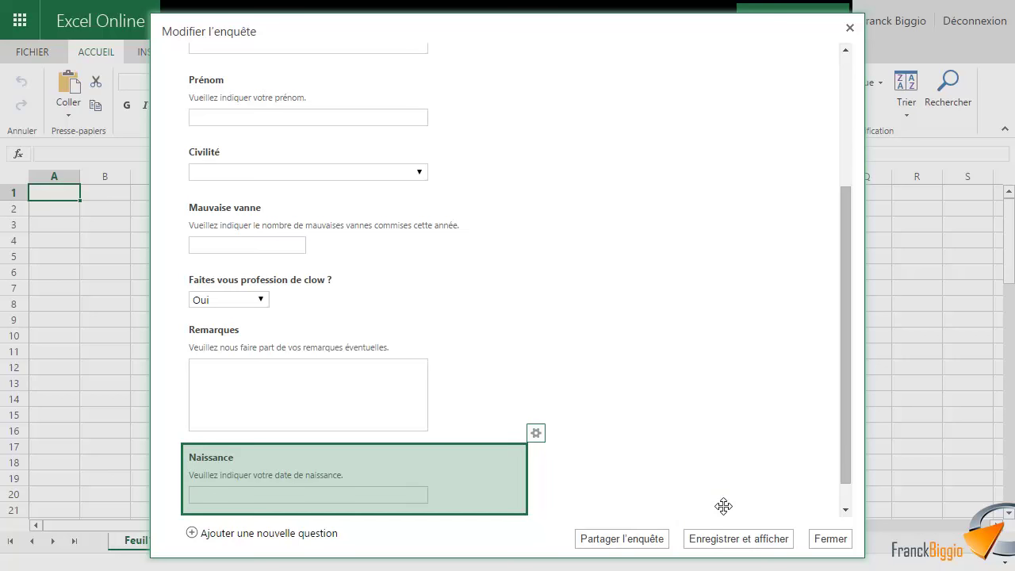
pyautogui.moveTo(354, 481); pyautogui.dragTo(369, 230)
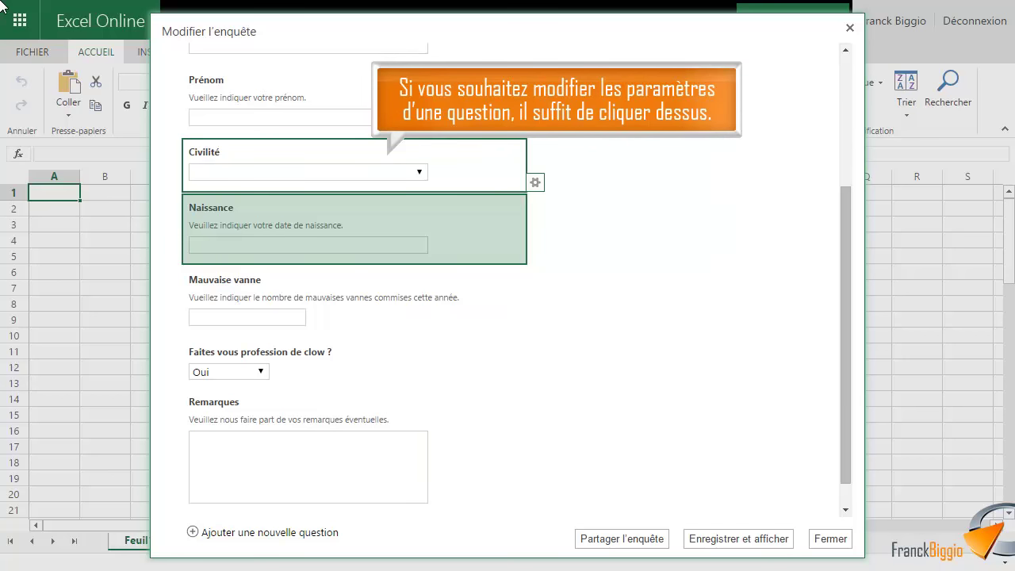
# Step: Mark the Civilité question as Nécessaire, then save the survey and show its preview
pyautogui.click(351, 172)
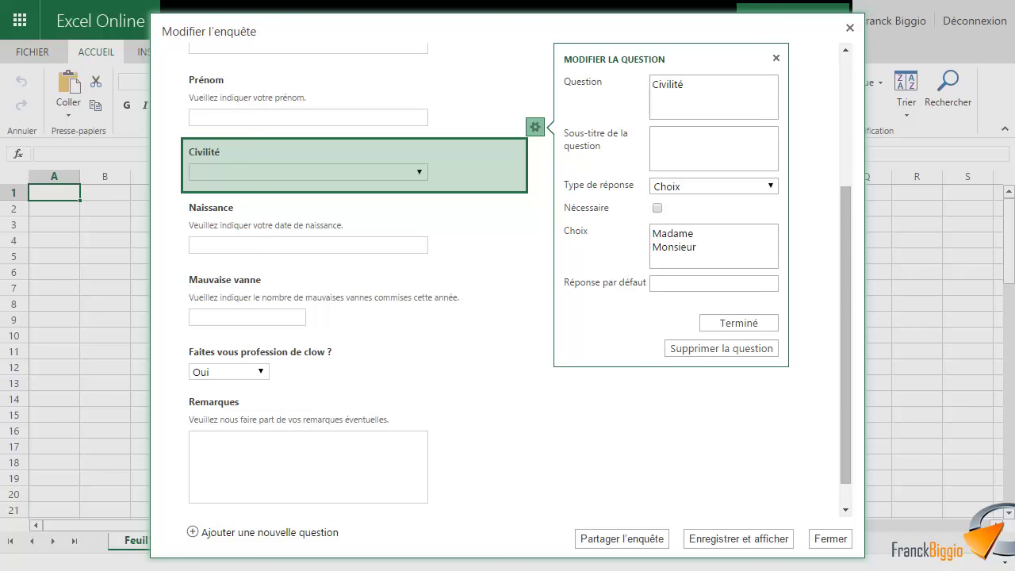
pyautogui.click(657, 207)
pyautogui.click(734, 322)
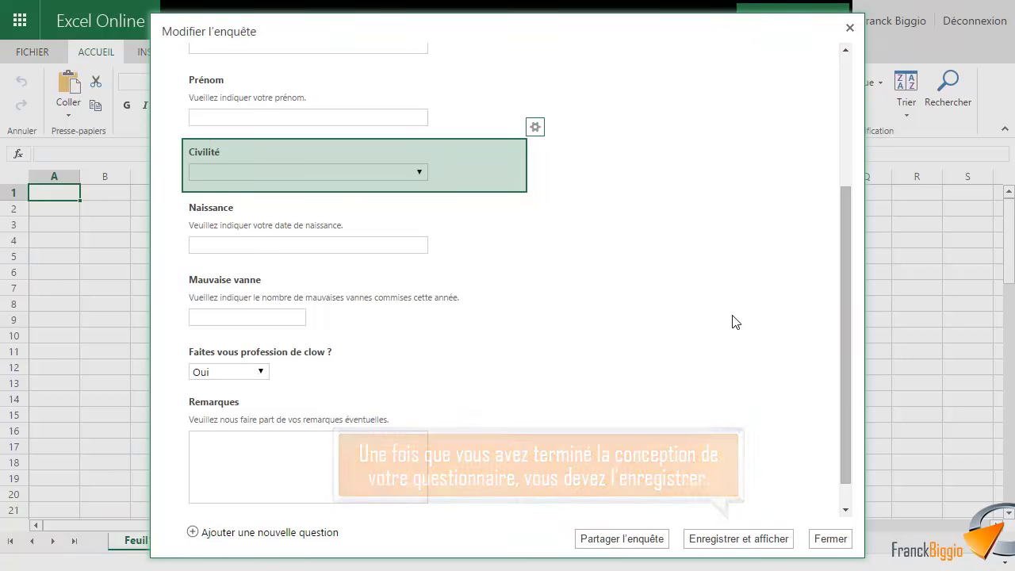
pyautogui.click(736, 540)
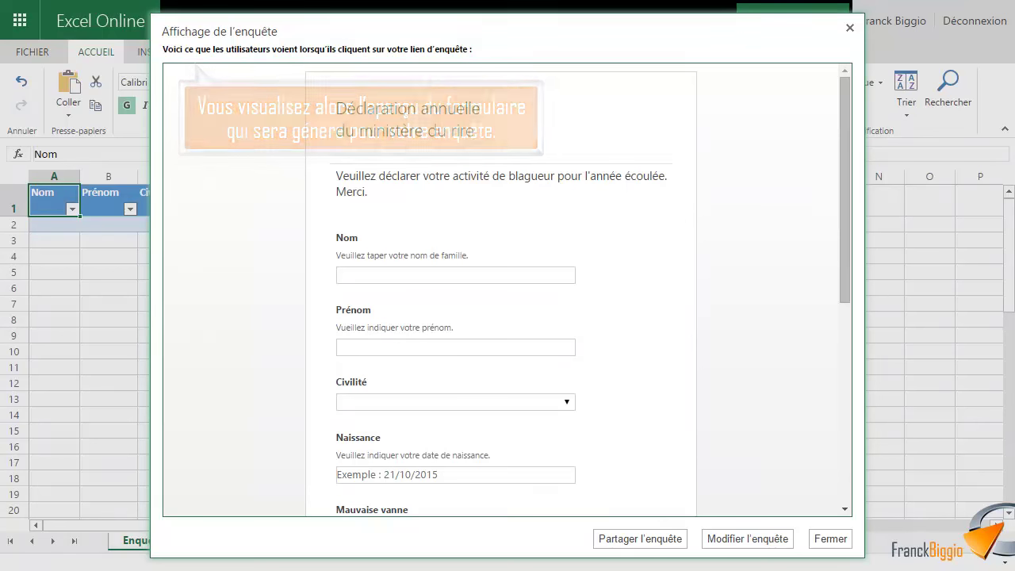
# Step: Scroll through the survey preview, then close it to return to the Enquête1 sheet
pyautogui.moveTo(846, 290)
pyautogui.mouseDown()
pyautogui.moveTo(861, 430)
pyautogui.moveTo(885, 495)
pyautogui.mouseUp()
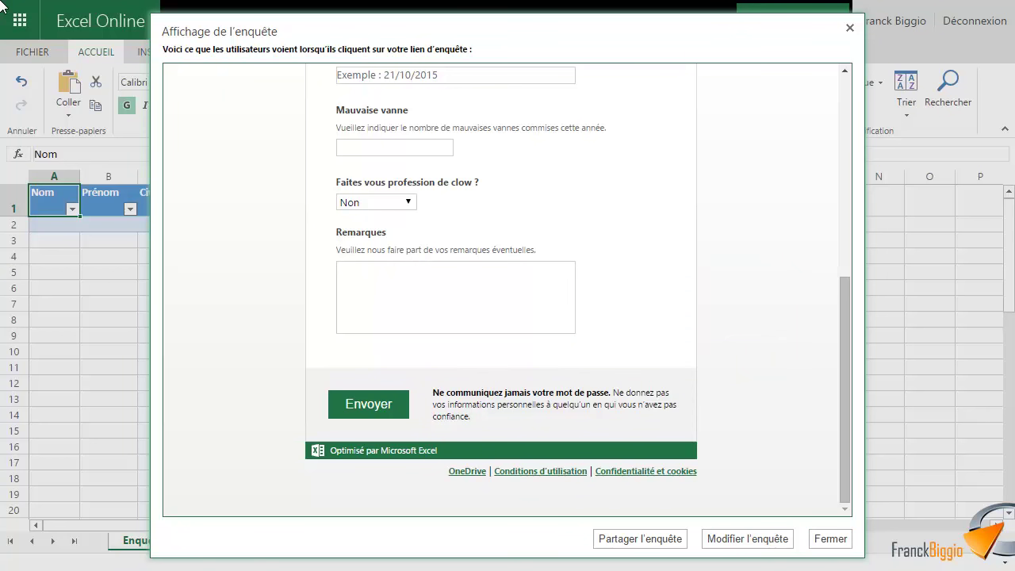
pyautogui.click(830, 540)
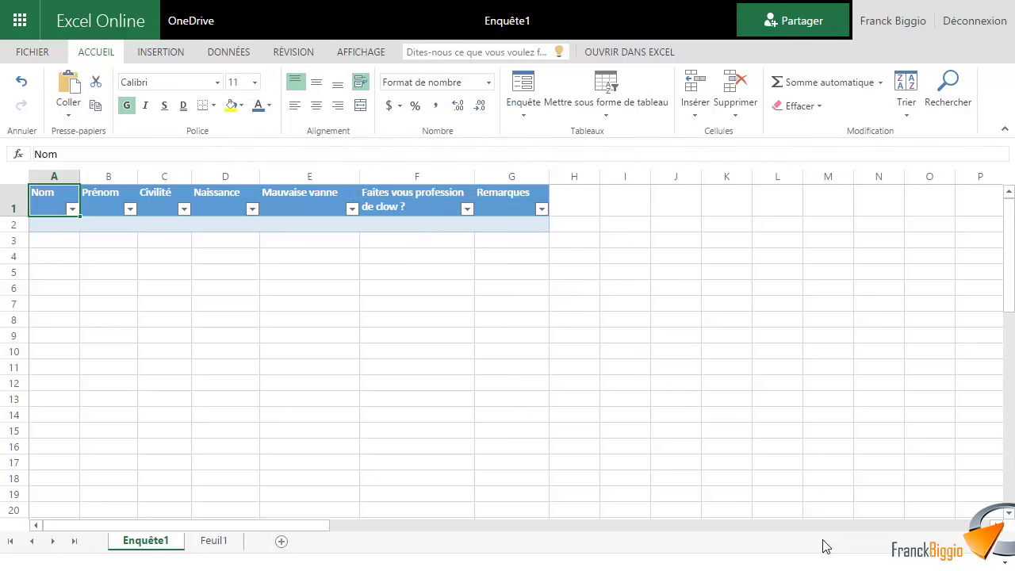
# Step: Reopen the survey via Enquête > Modifier l'enquête and choose Partager l'enquête
pyautogui.click(526, 110)
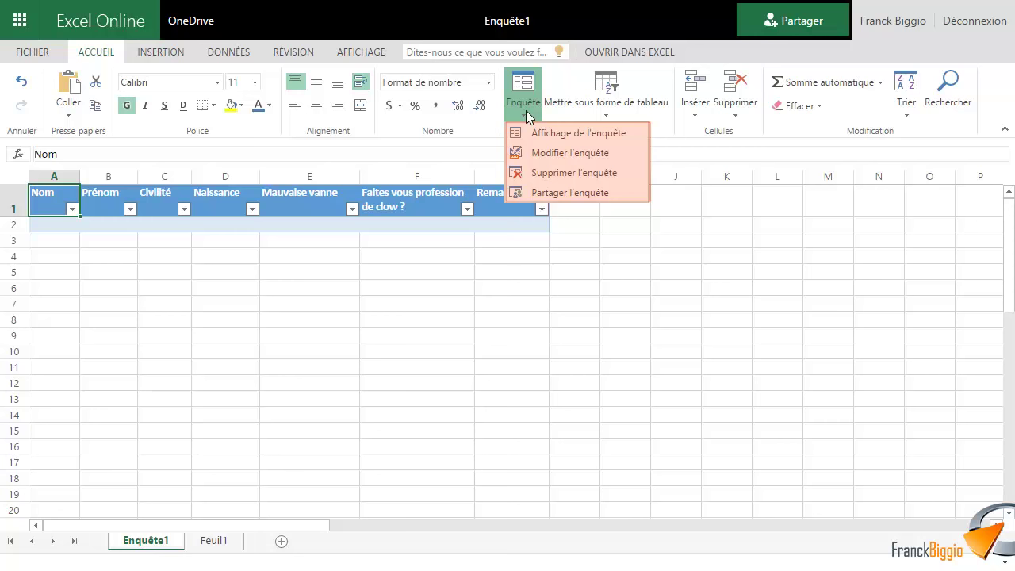
pyautogui.click(558, 154)
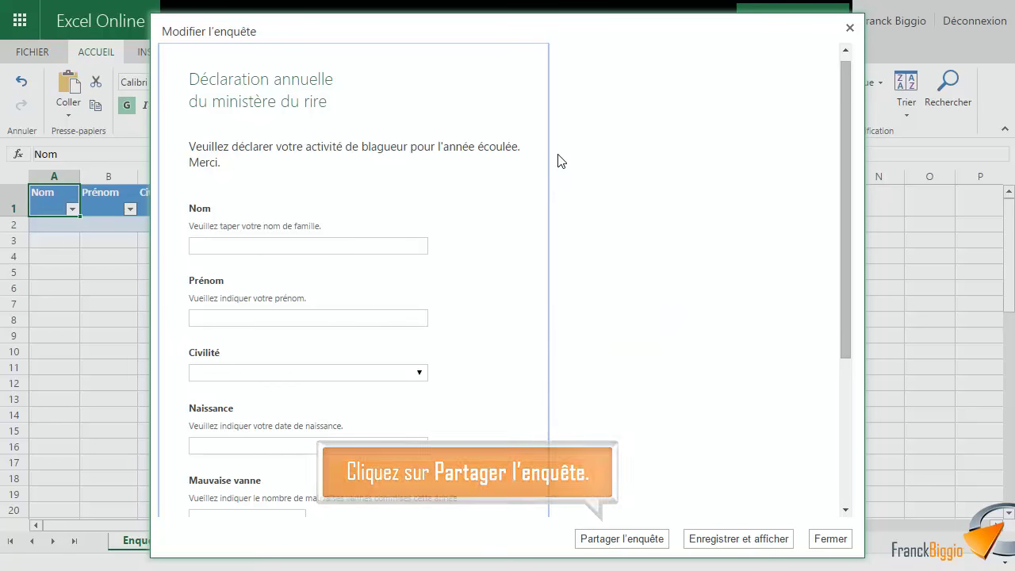
pyautogui.click(630, 538)
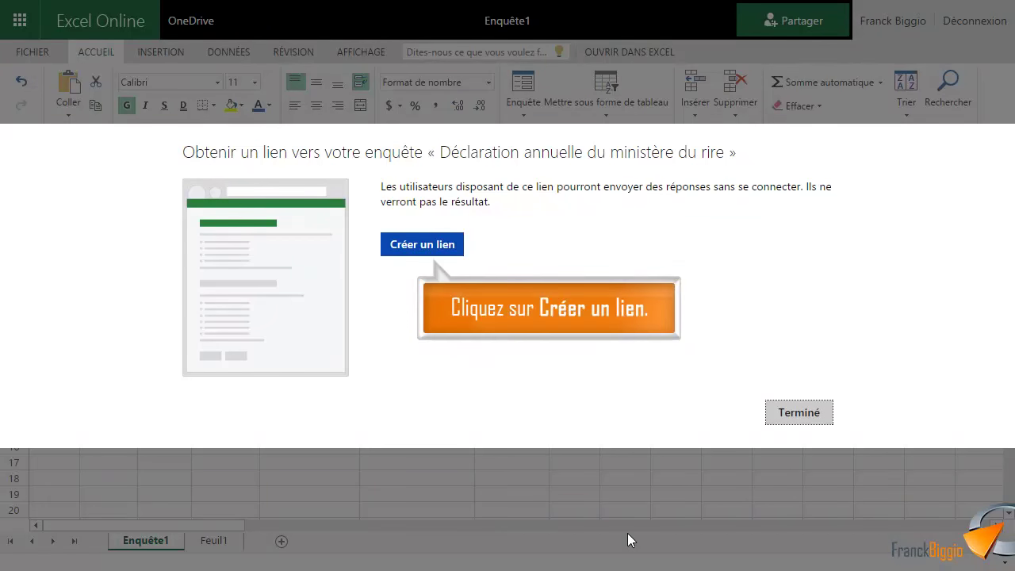
# Step: Create and copy a shortened survey link, then rename the workbook 'Déclaration annuelle de mauvaises vannes'
pyautogui.click(438, 254)
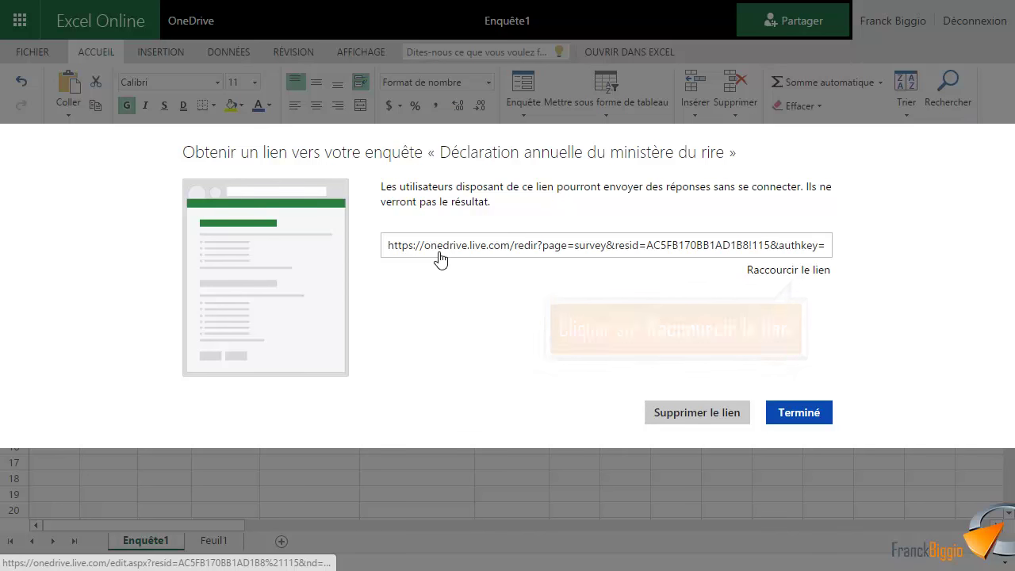
pyautogui.click(755, 269)
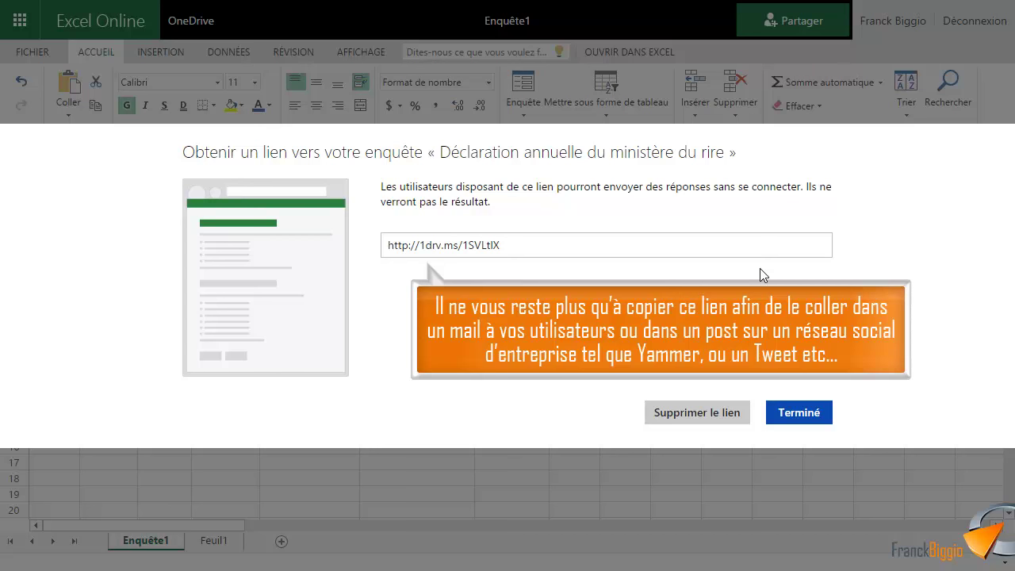
pyautogui.click(442, 247)
pyautogui.hotkey('ctrl', 'a')
pyautogui.hotkey('ctrl', 'c')
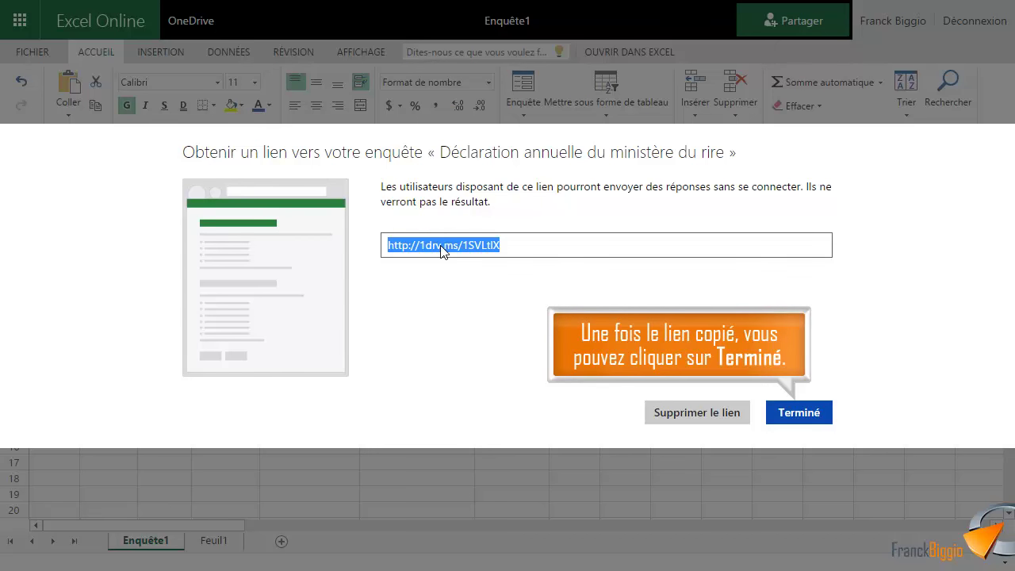
pyautogui.click(785, 412)
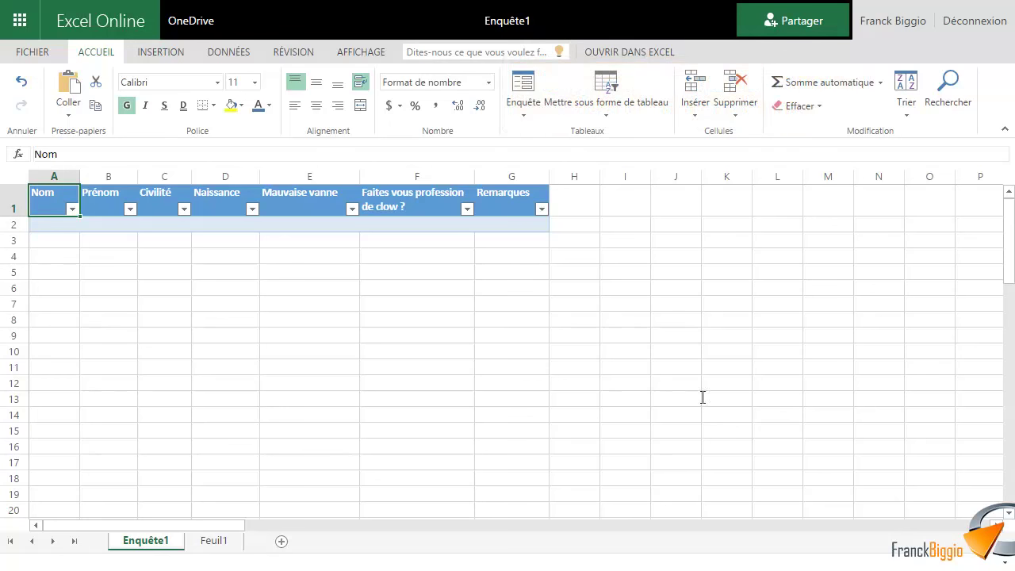
pyautogui.click(508, 20)
pyautogui.write('Déclaration annu')
pyautogui.write('elle de mauvaises vannes')
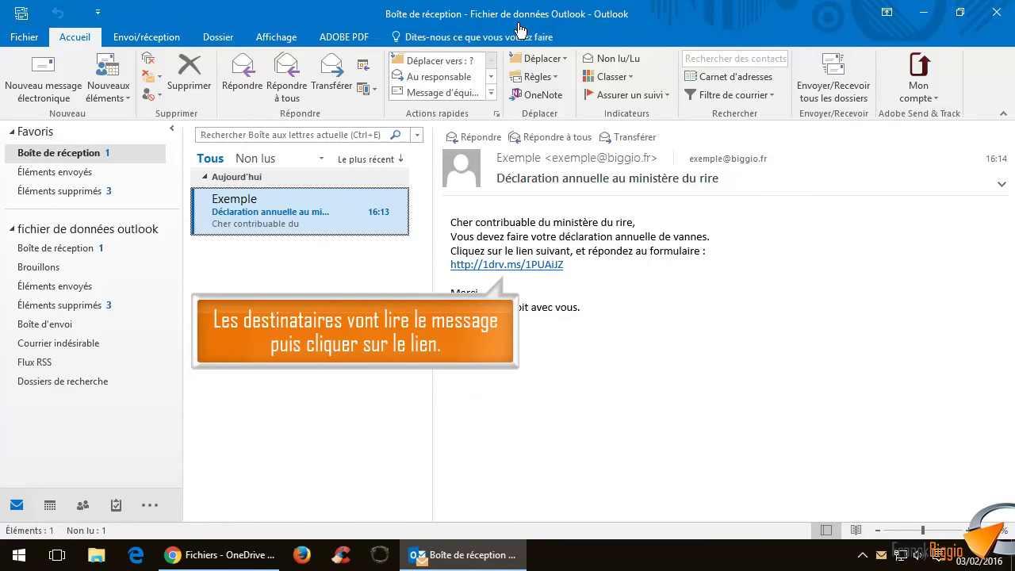
# Step: Follow the shortened 1drv.ms link in the e-mailed invitation to open the survey form
pyautogui.click(517, 265)
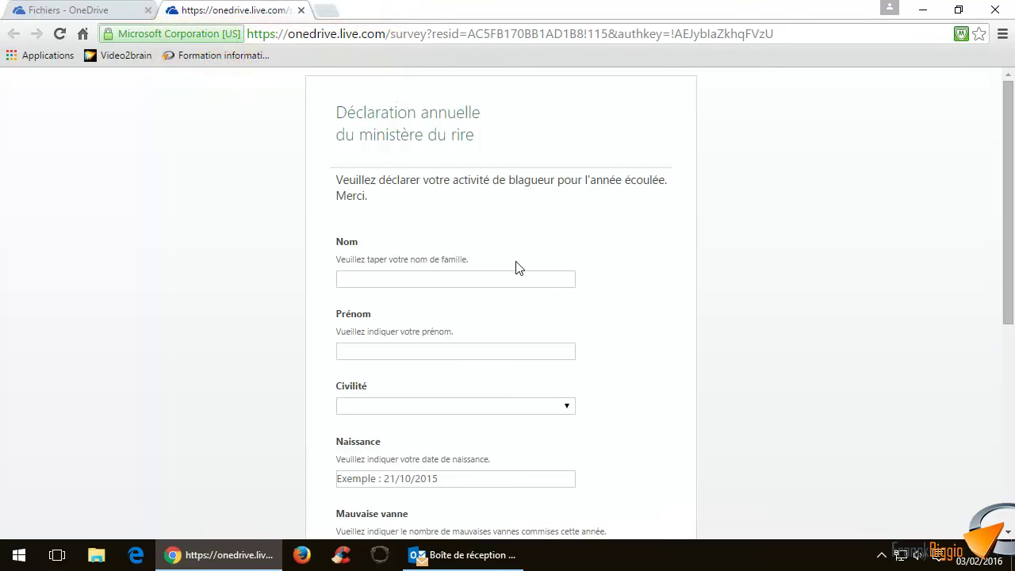
# Step: Fill in the respondent's name, civility Monsieur, birth date and 254 bad jokes
pyautogui.click(379, 285)
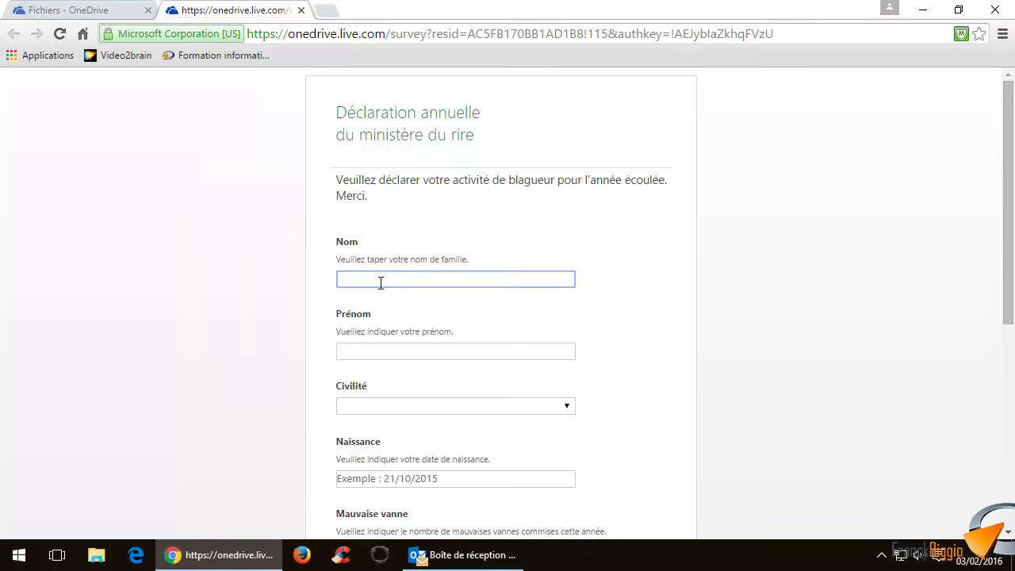
pyautogui.write('Franck BIGGIO')
pyautogui.click(380, 406)
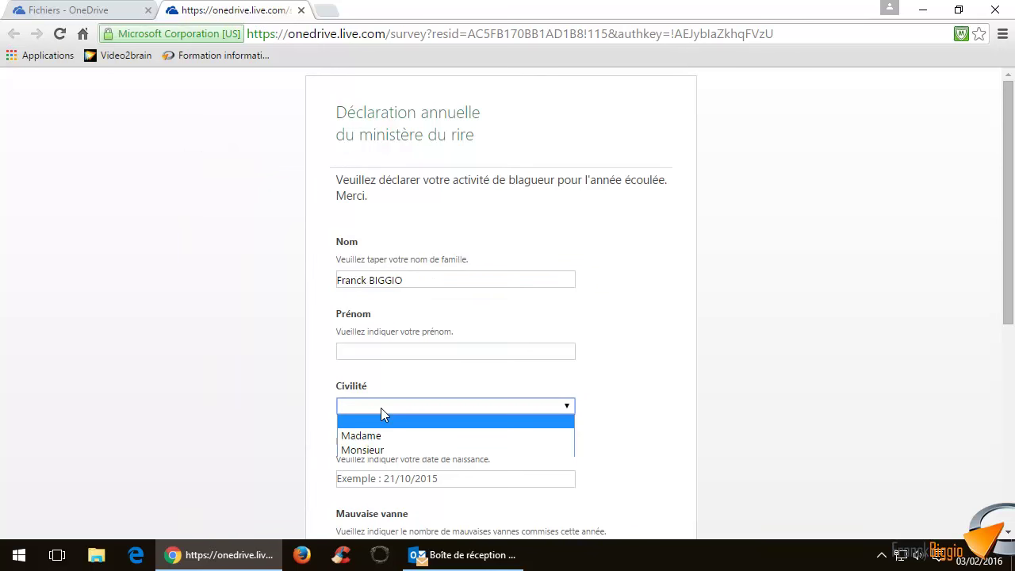
pyautogui.click(380, 449)
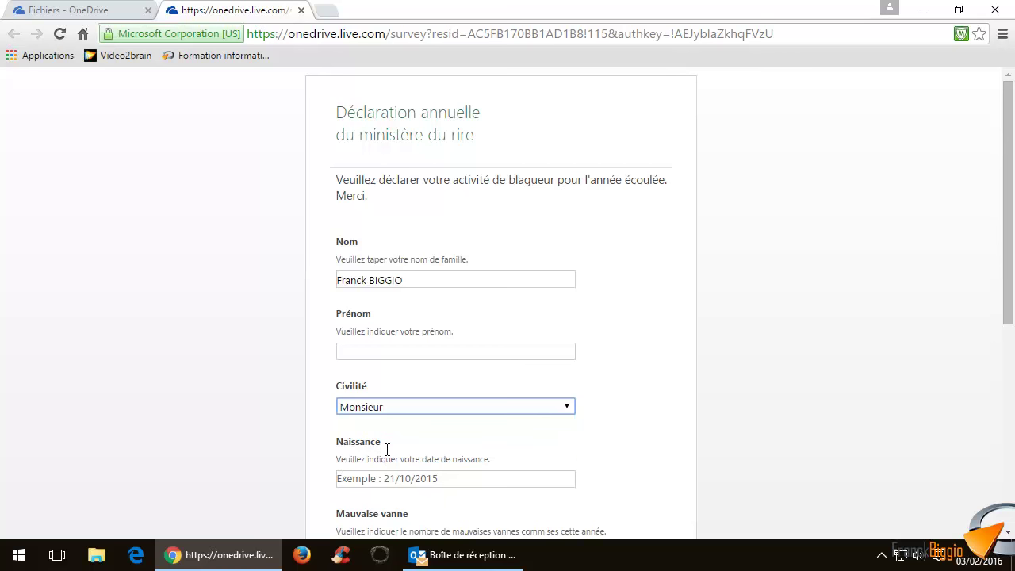
pyautogui.click(394, 479)
pyautogui.write('19/04/1970')
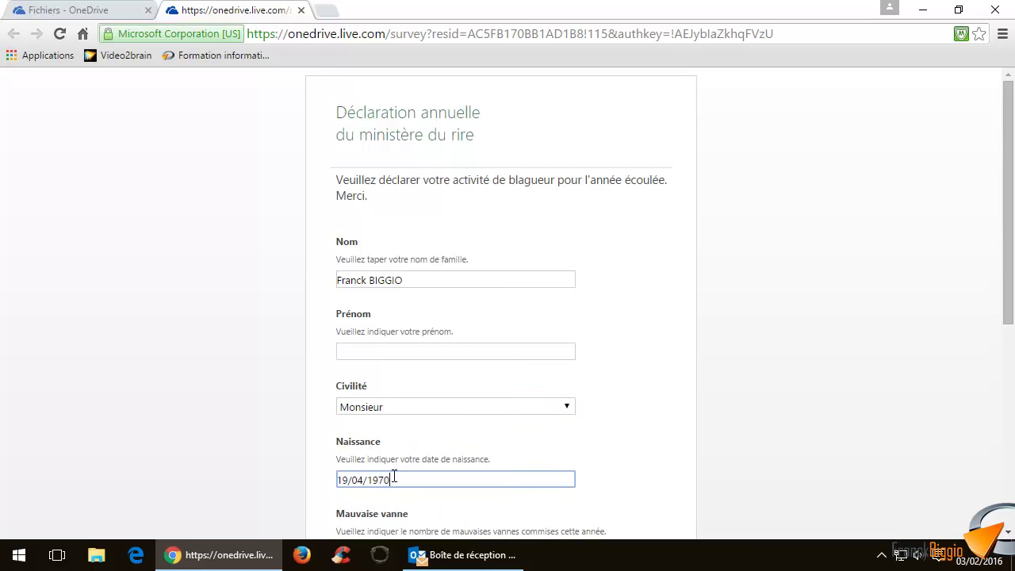
pyautogui.scroll(-3, 555, 403)
pyautogui.scroll(-2, 555, 403)
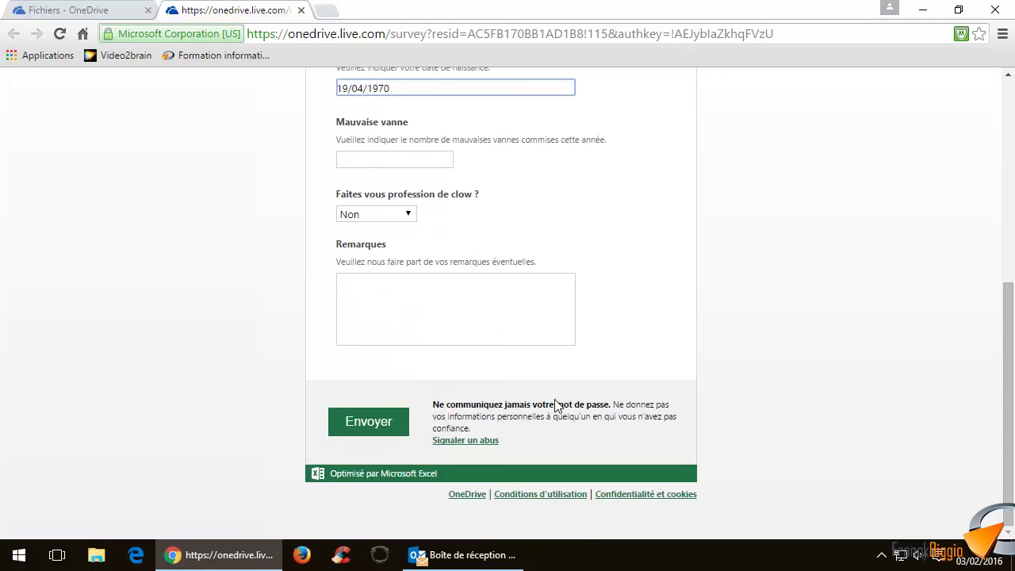
pyautogui.click(378, 162)
pyautogui.write('254')
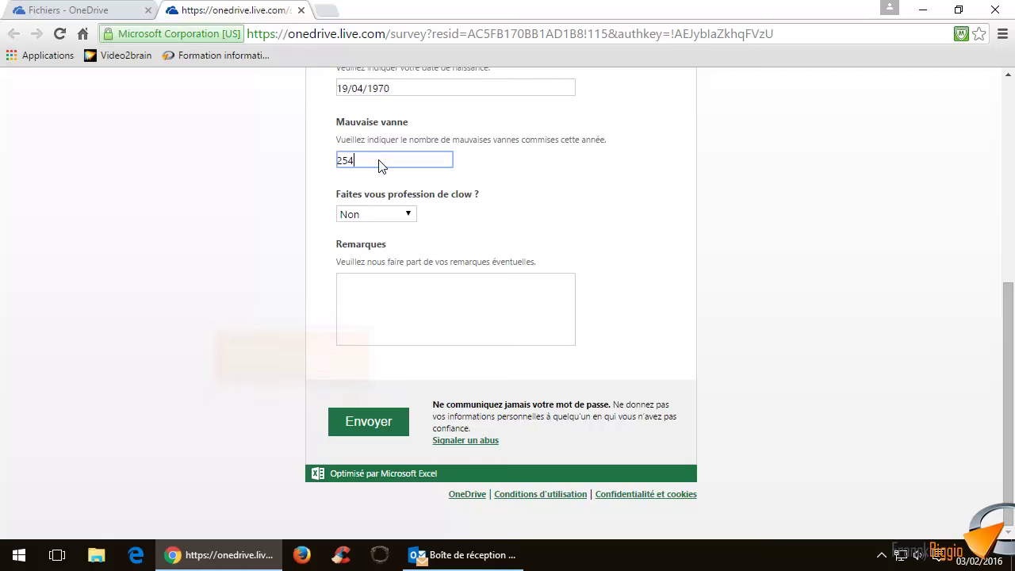
# Step: Move the first name from Nom into the required Prénom field and submit the response
pyautogui.click(389, 428)
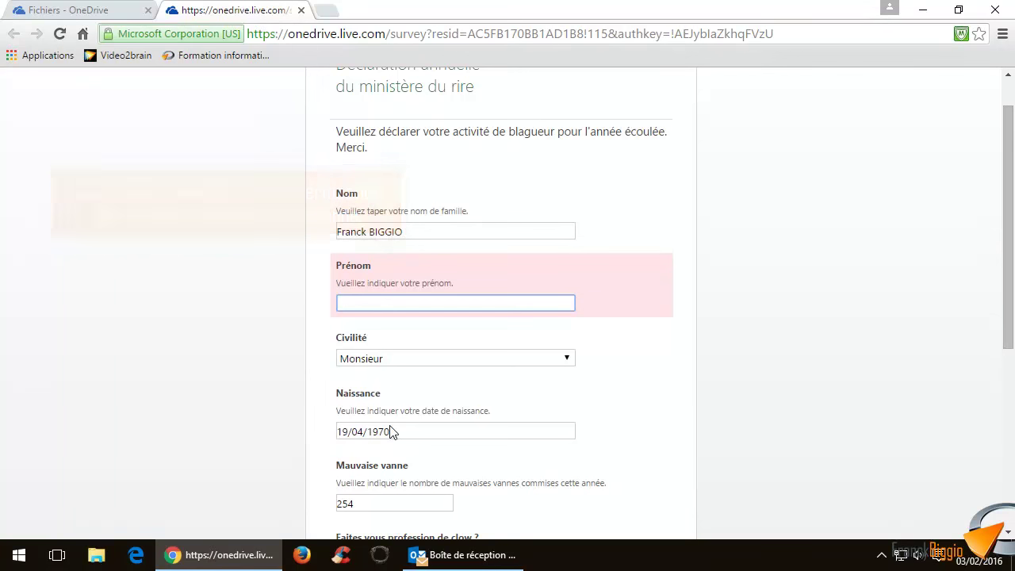
pyautogui.doubleClick(352, 235)
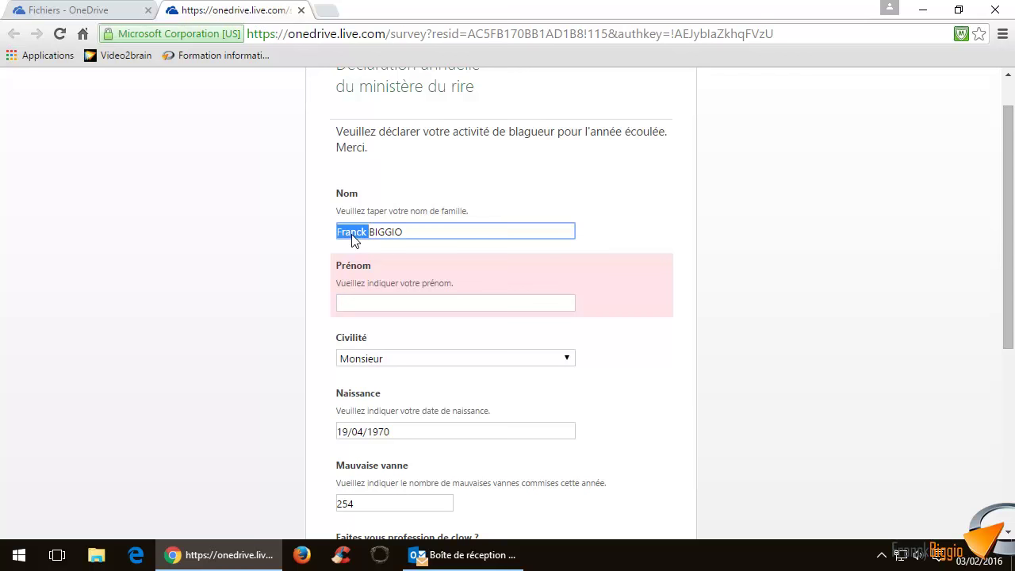
pyautogui.press('Delete')
pyautogui.click(410, 305)
pyautogui.write('Fran')
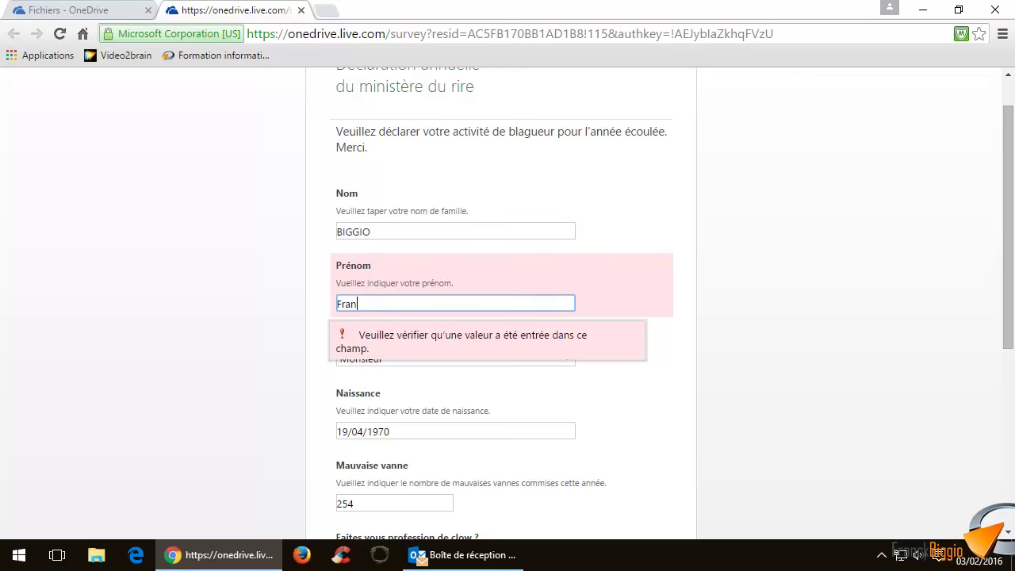
pyautogui.write('ck')
pyautogui.scroll(-3, 498, 294)
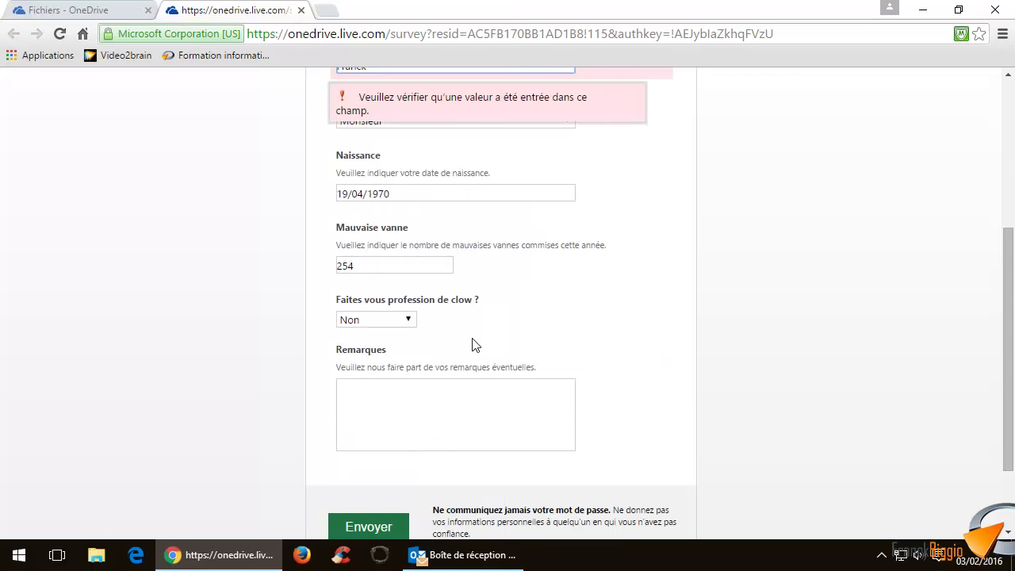
pyautogui.scroll(-2, 471, 345)
pyautogui.click(379, 414)
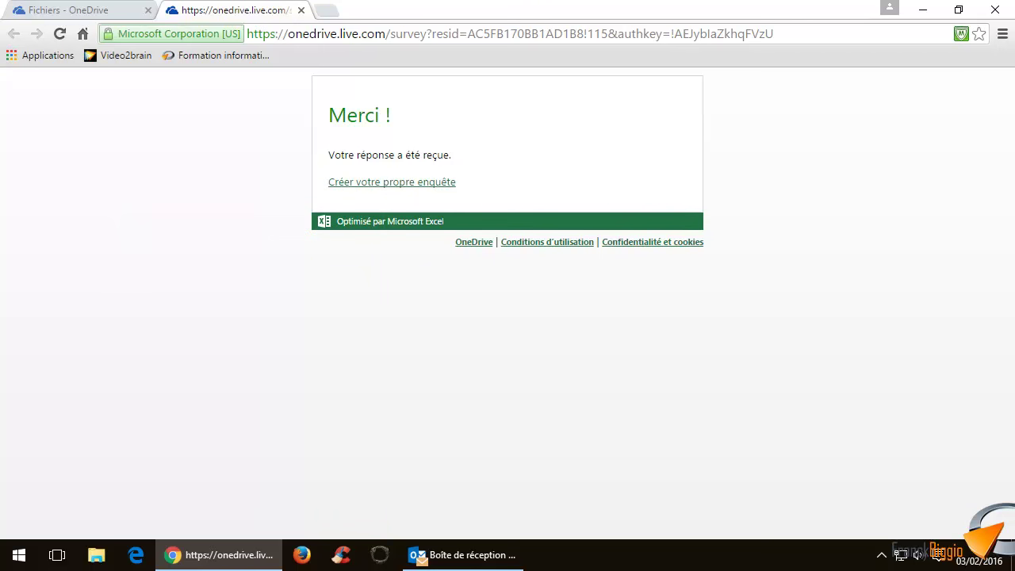
# Step: Close the survey confirmation tab with Ctrl+W to return to OneDrive Fichiers
pyautogui.hotkey('ctrl', 'w')
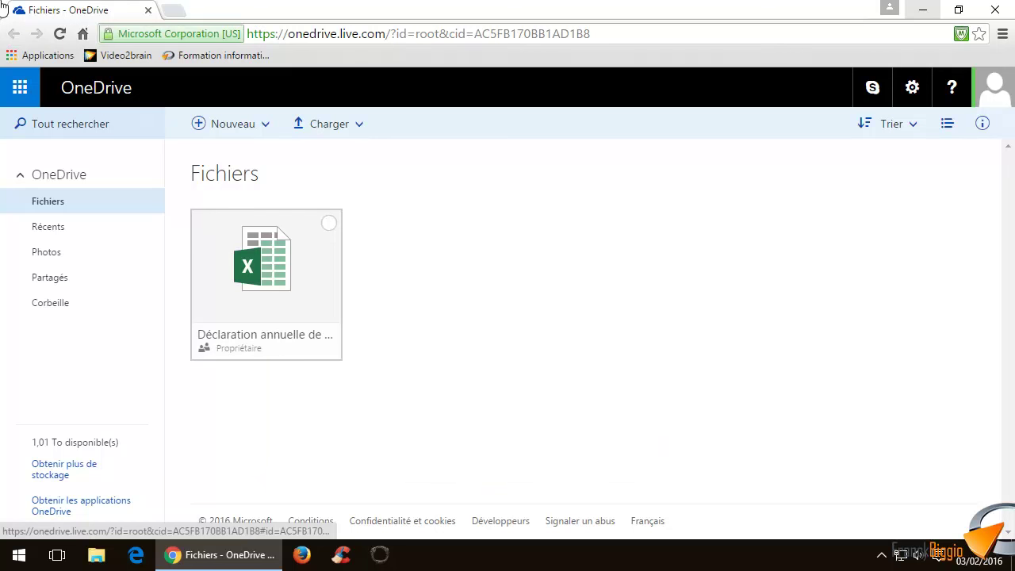
# Step: Open the Déclaration annuelle de mauvaises vannes workbook from OneDrive to check the response in row 2
pyautogui.click(281, 267)
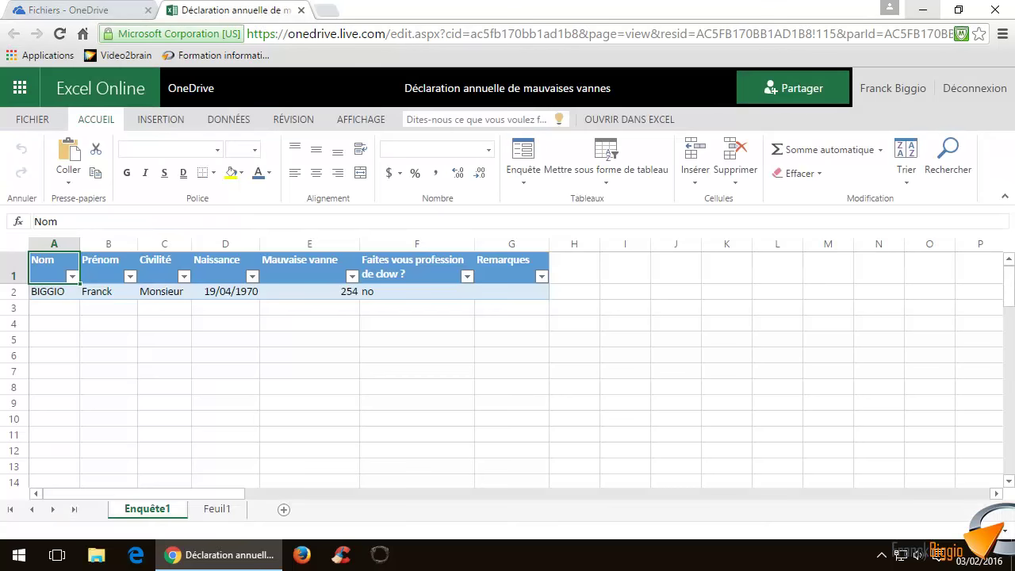